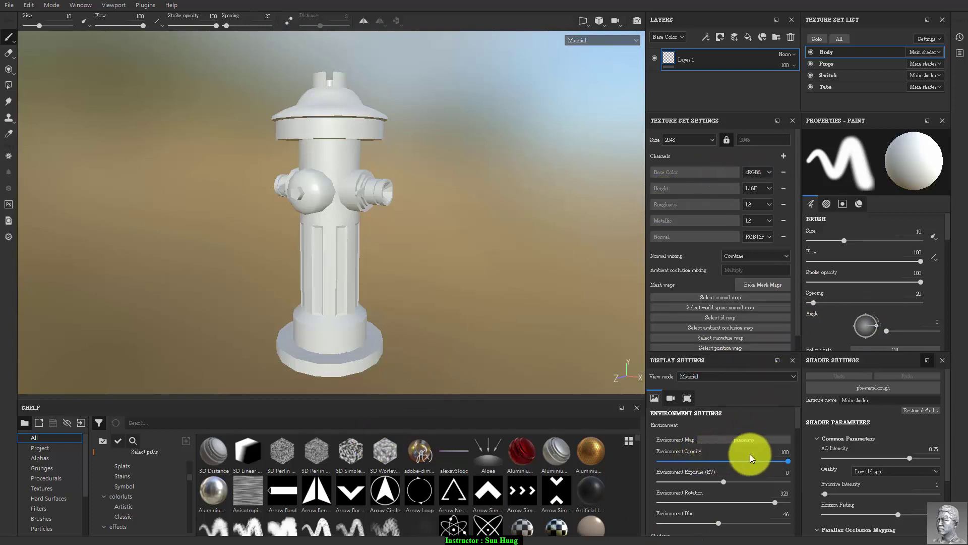
# Step: Show the 3D and UV views side by side and preview the Props, Switch and Tube texture sets
pyautogui.moveTo(788, 461)
pyautogui.mouseDown()
pyautogui.moveTo(754, 459)
pyautogui.moveTo(822, 462)
pyautogui.mouseUp()
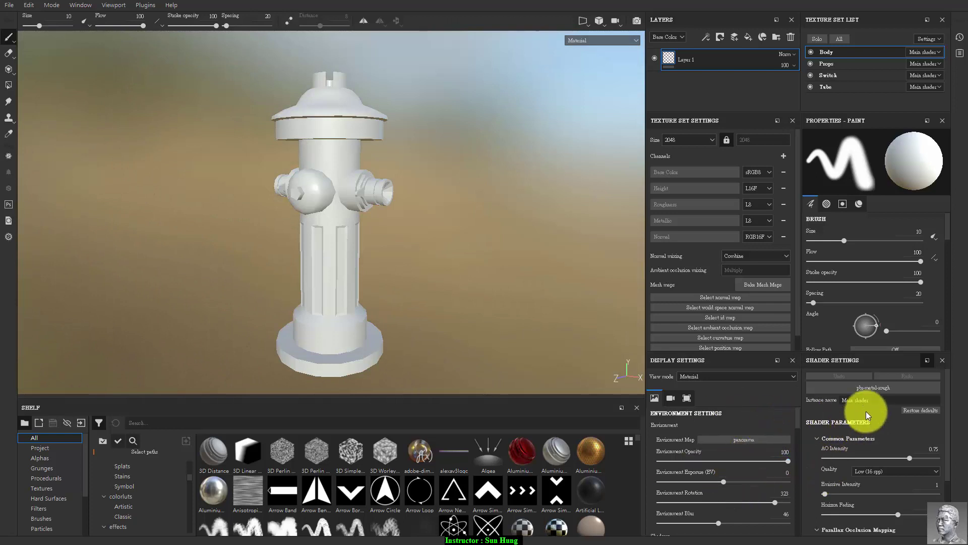
pyautogui.click(833, 67)
pyautogui.click(830, 56)
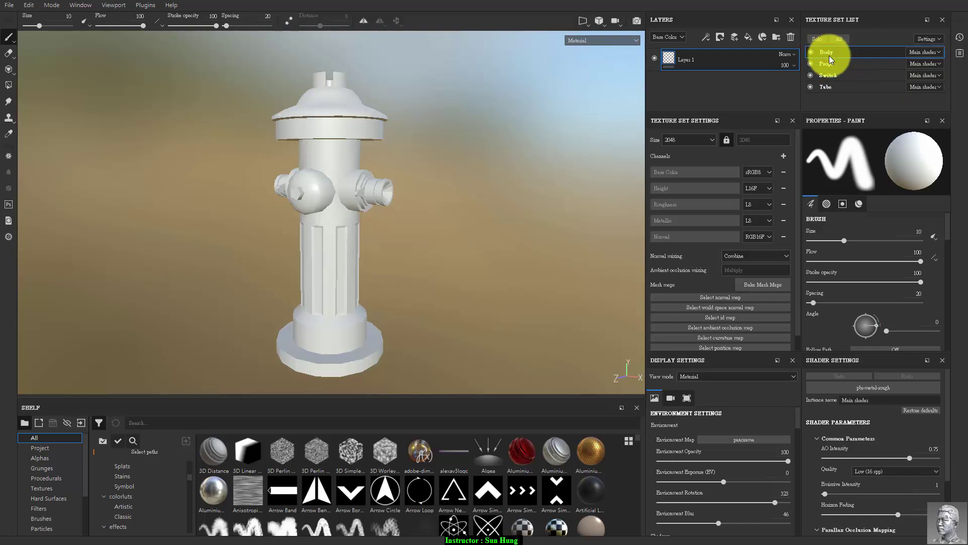
pyautogui.press('F1')
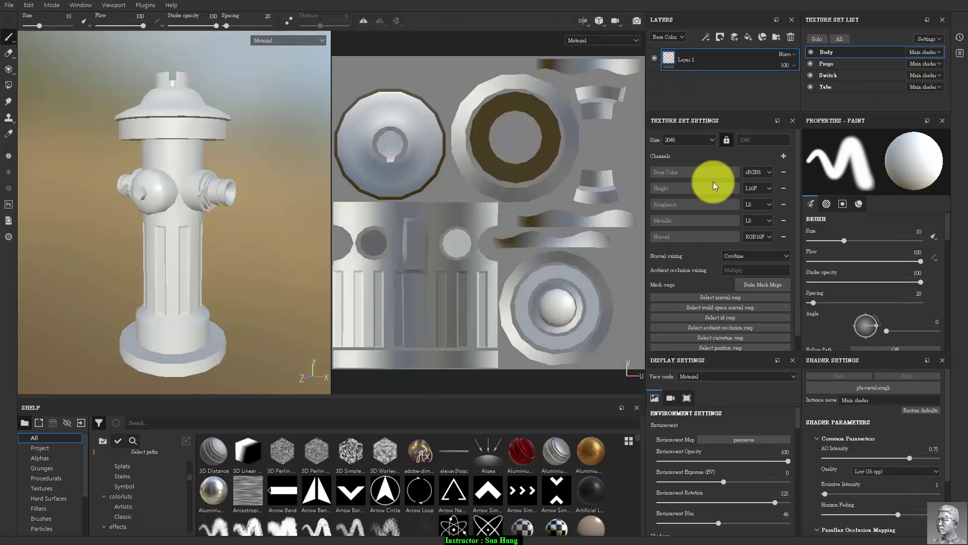
pyautogui.click(835, 64)
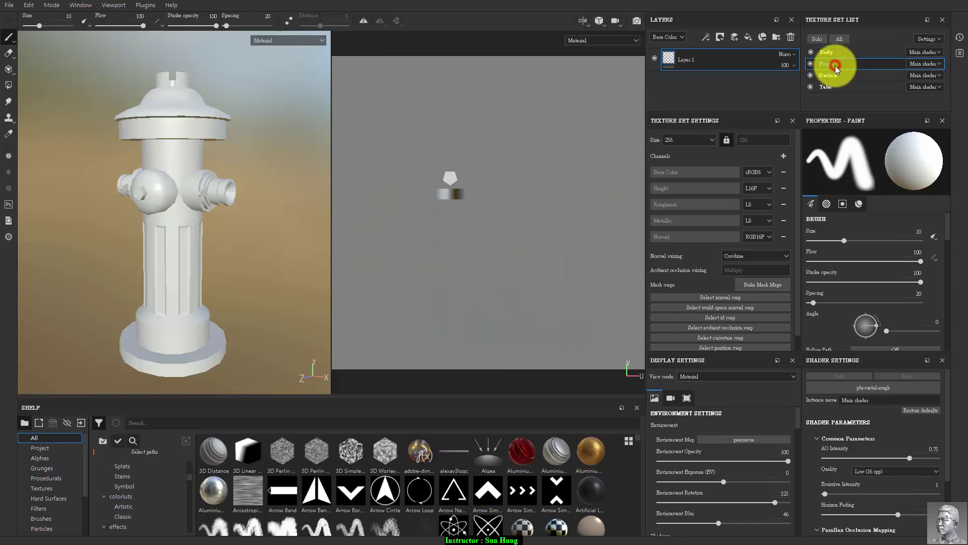
pyautogui.click(827, 76)
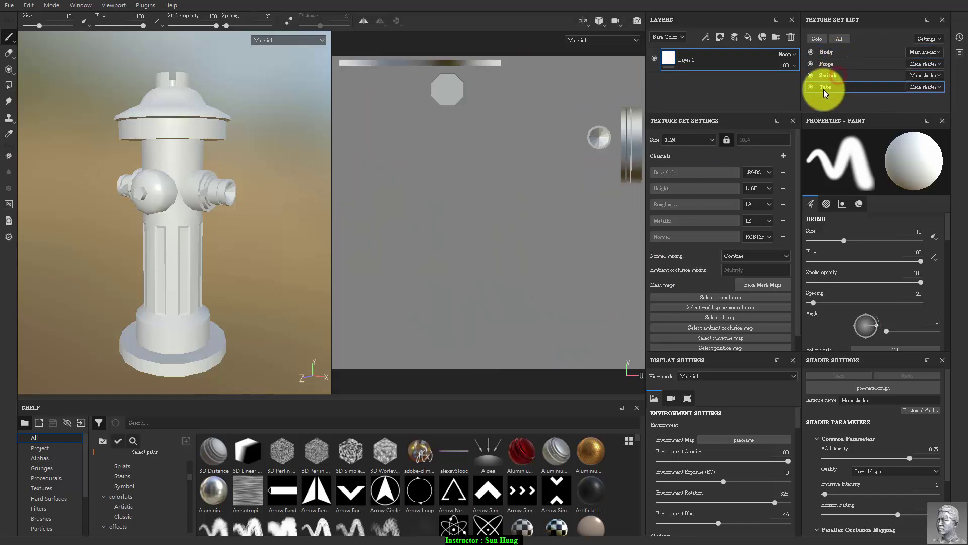
pyautogui.click(830, 52)
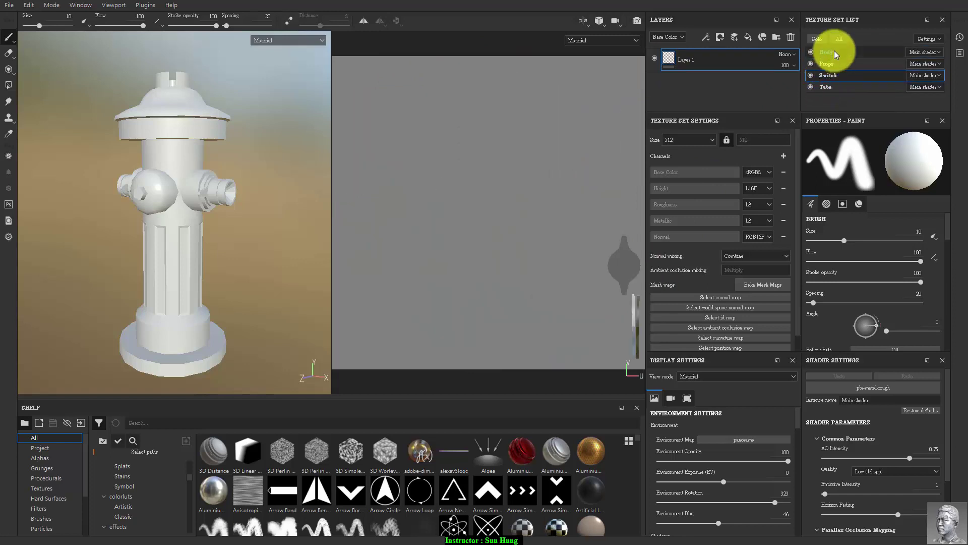
pyautogui.click(825, 86)
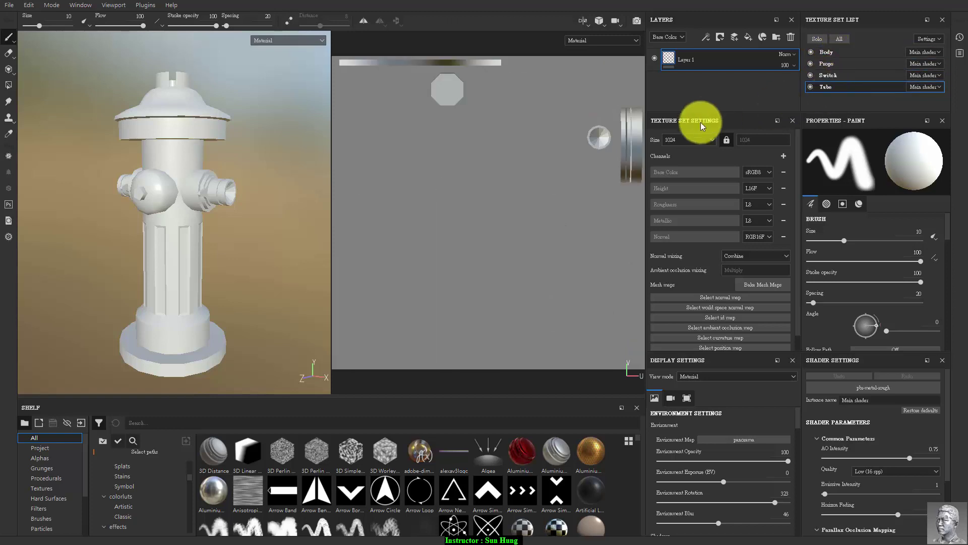
# Step: Set the Tube, Switch and Props texture sets to 2048 resolution, then return to Body
pyautogui.click(694, 138)
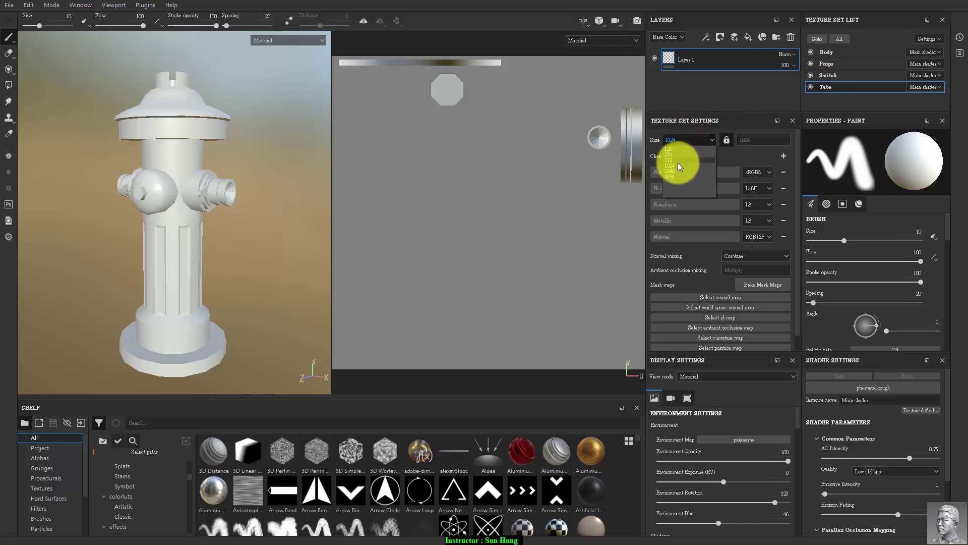
pyautogui.click(677, 170)
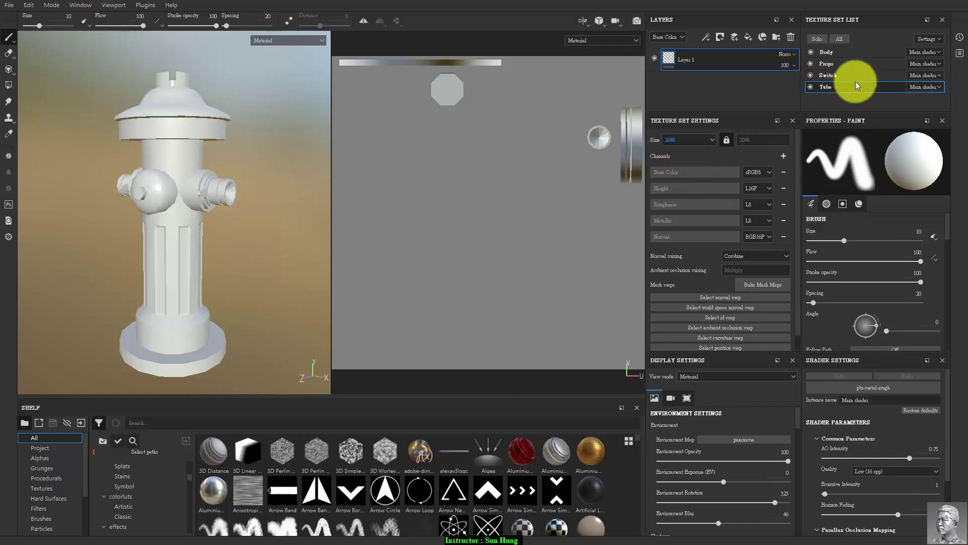
pyautogui.click(842, 74)
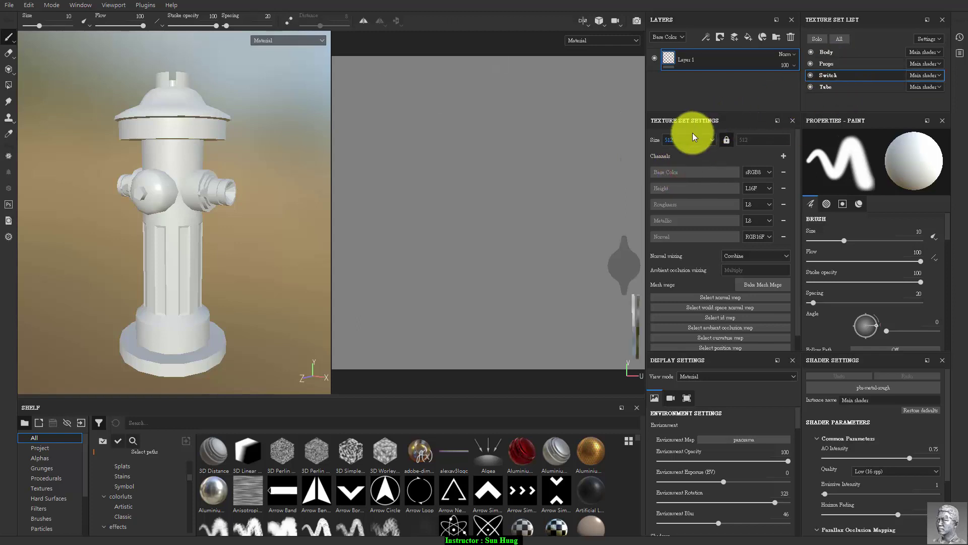
pyautogui.click(703, 141)
pyautogui.click(683, 171)
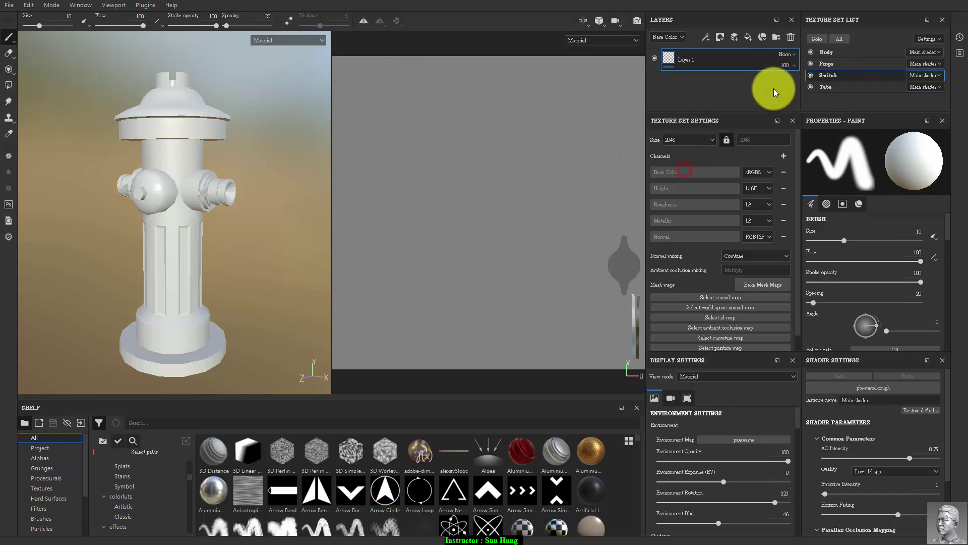
pyautogui.click(854, 60)
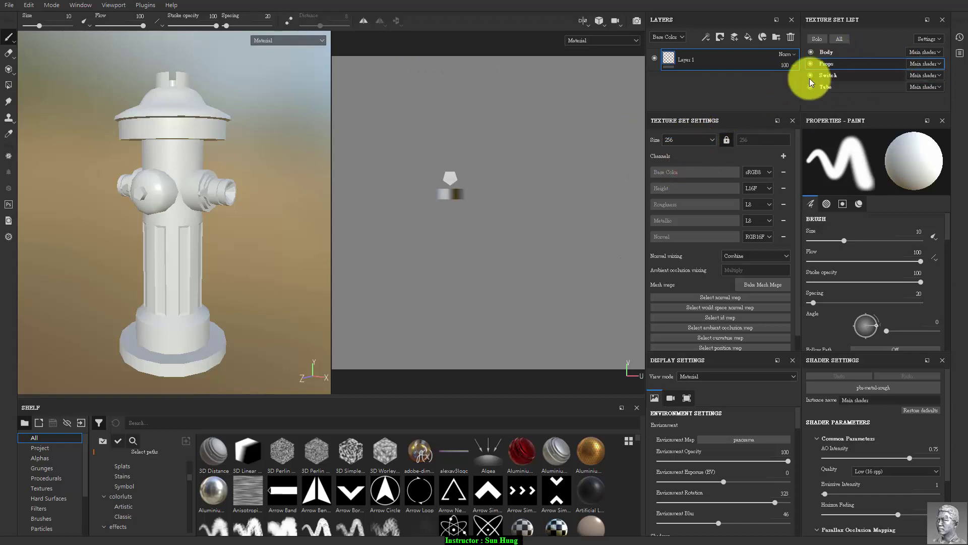
pyautogui.click(692, 140)
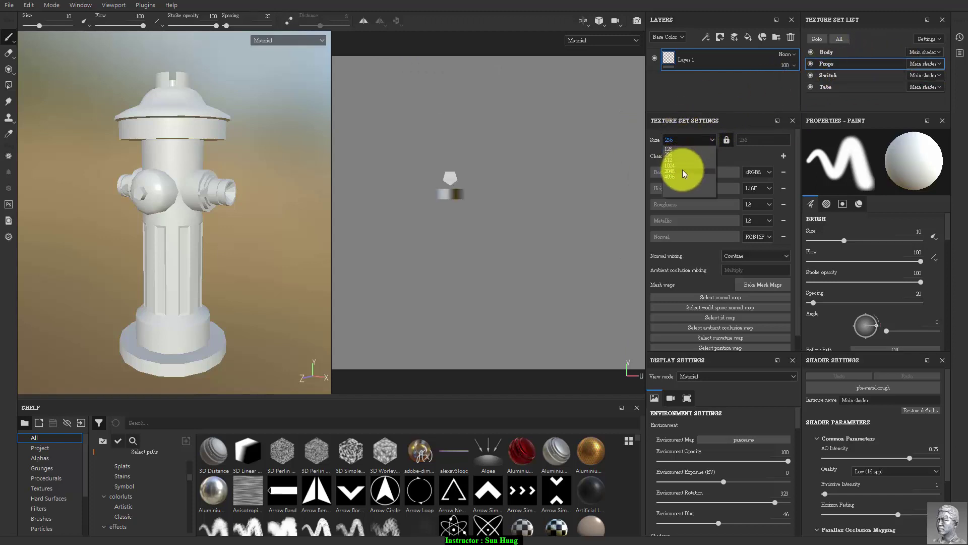
pyautogui.click(682, 169)
pyautogui.click(842, 52)
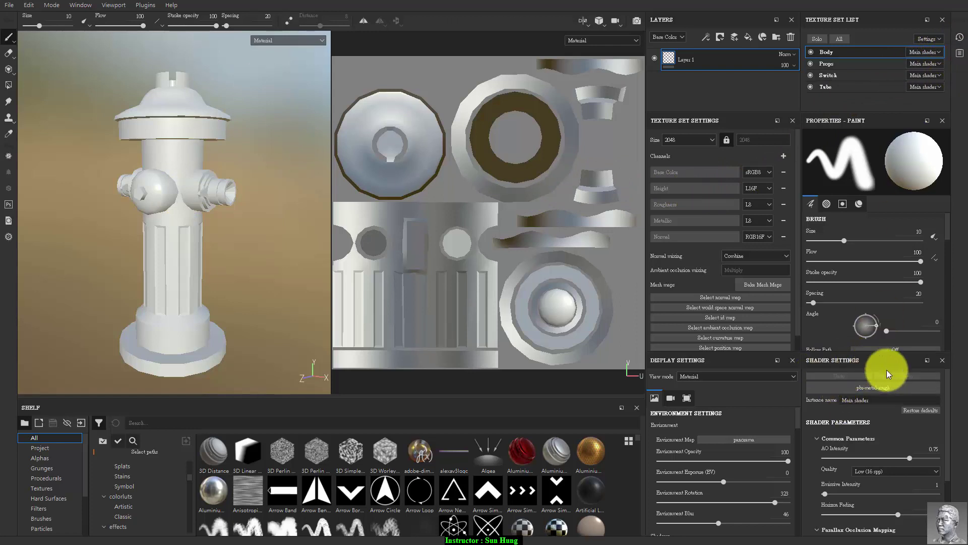
pyautogui.click(910, 390)
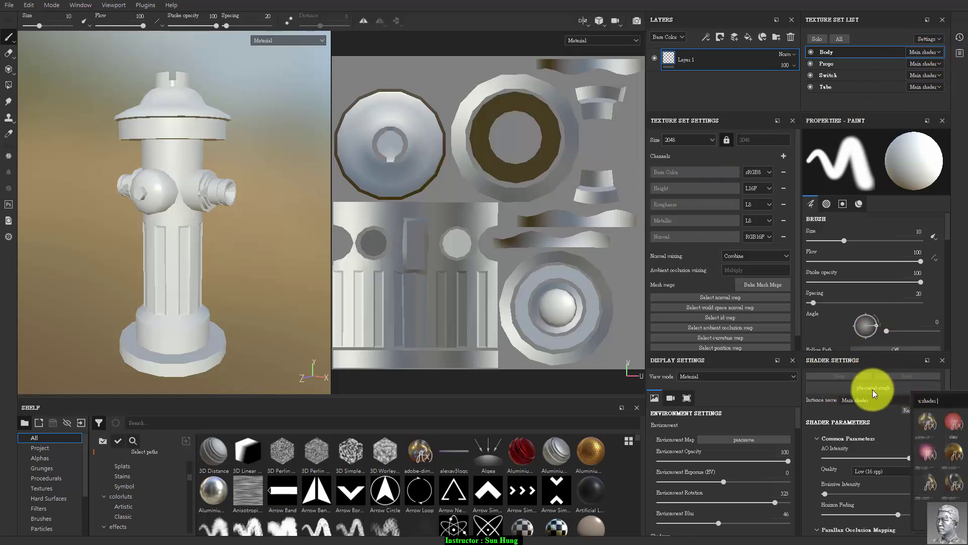
pyautogui.click(812, 382)
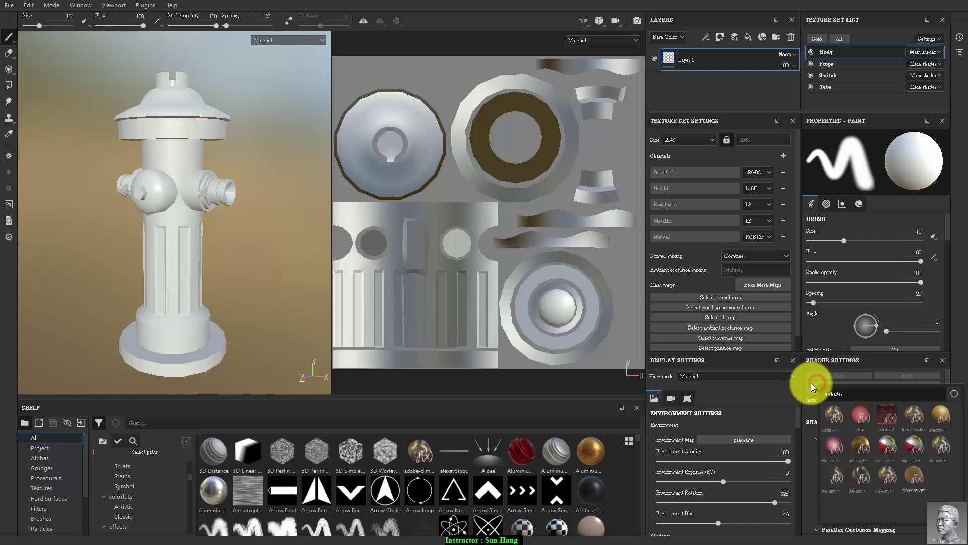
pyautogui.click(835, 416)
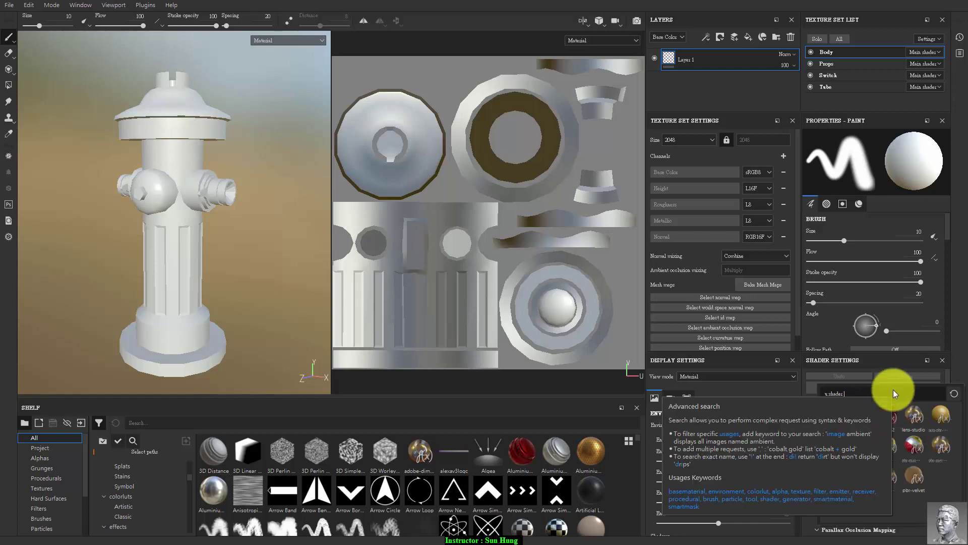
pyautogui.moveTo(888, 415)
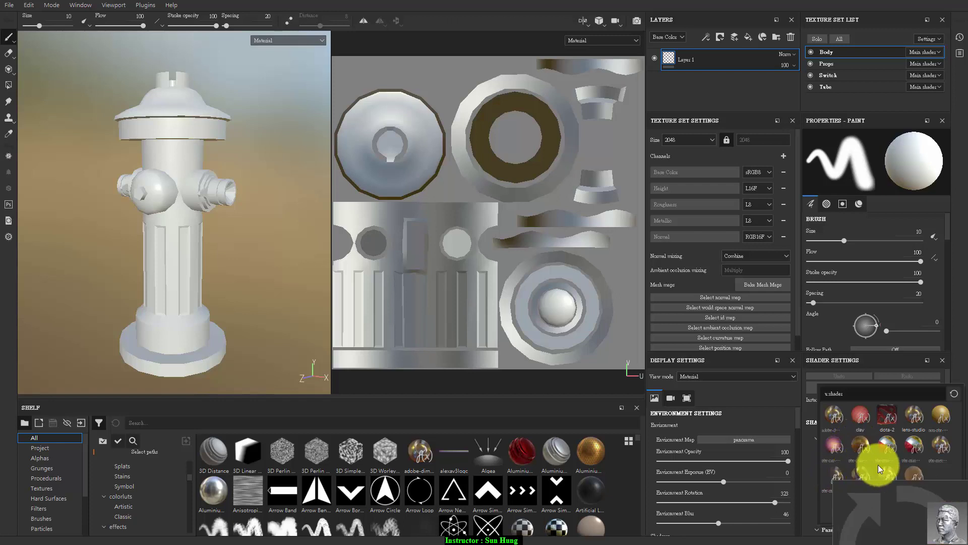
pyautogui.click(901, 392)
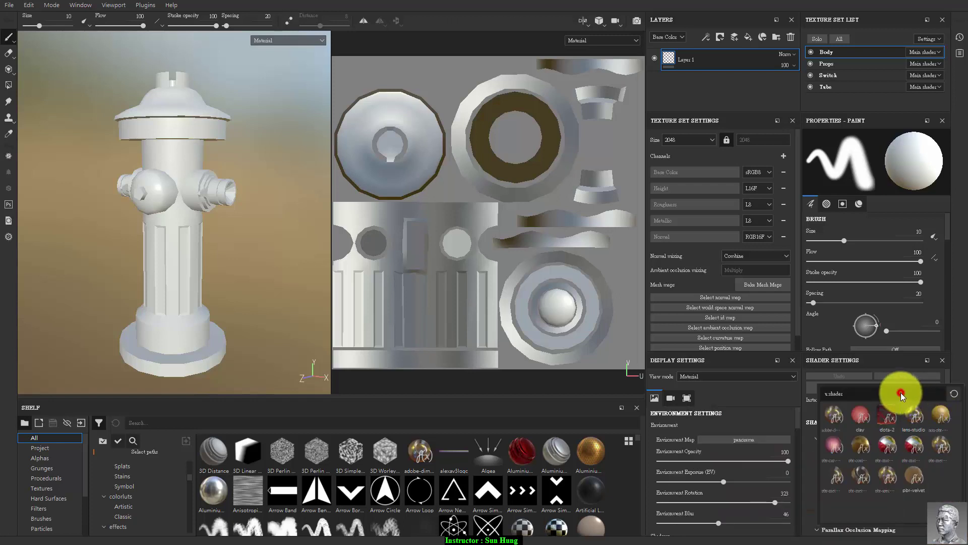
pyautogui.click(949, 346)
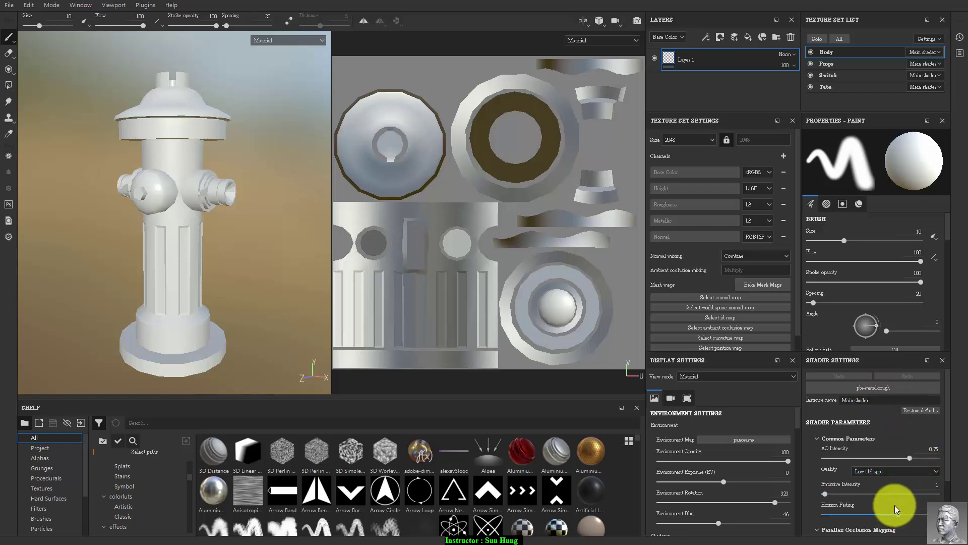
pyautogui.scroll(-2, 894, 505)
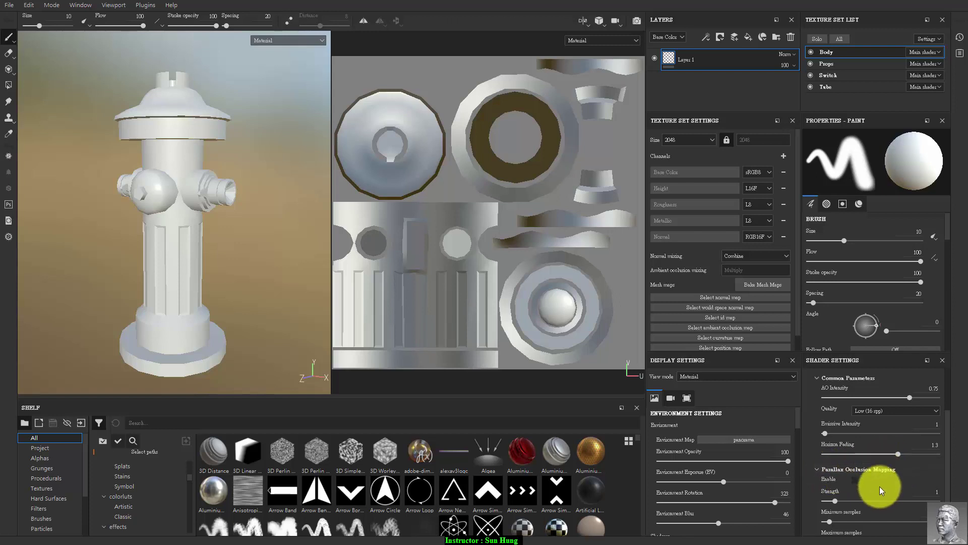
pyautogui.scroll(-1, 906, 512)
pyautogui.scroll(4, 913, 497)
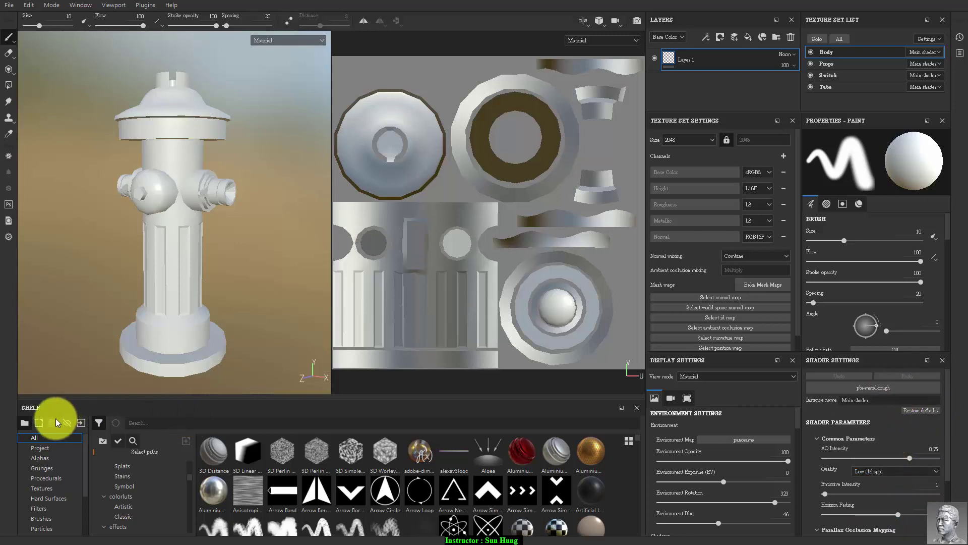
# Step: Browse the Alphas, Grunges and Procedurals categories in the shelf
pyautogui.click(49, 446)
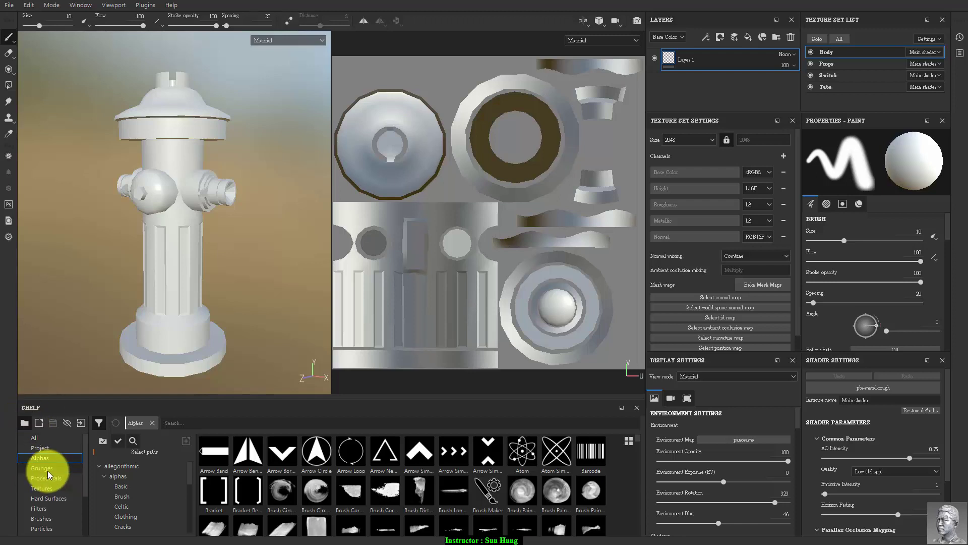
pyautogui.click(53, 469)
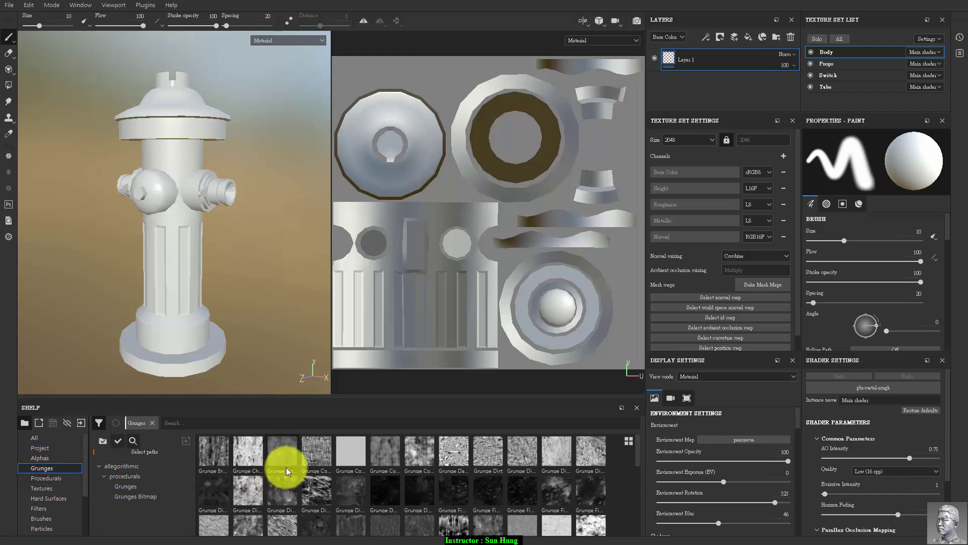
pyautogui.scroll(-5, 291, 472)
pyautogui.scroll(5, 291, 473)
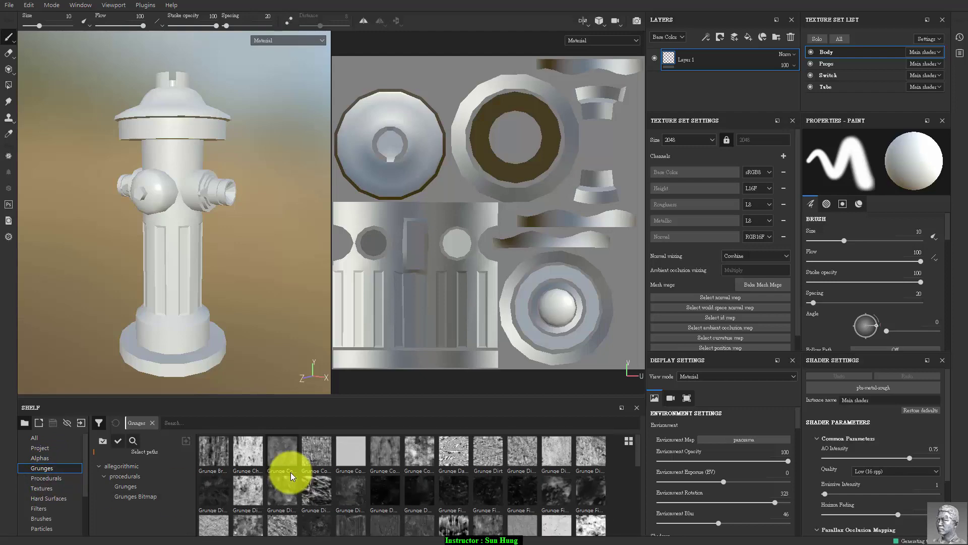
pyautogui.click(38, 480)
pyautogui.scroll(-5, 476, 481)
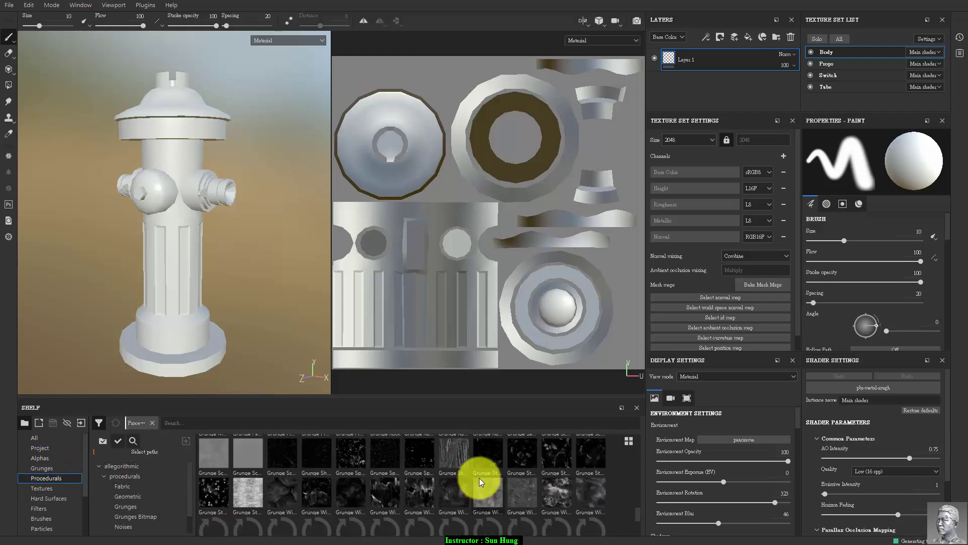
# Step: Try large thumbnails for the shelf assets, then go back to small thumbnails
pyautogui.click(629, 441)
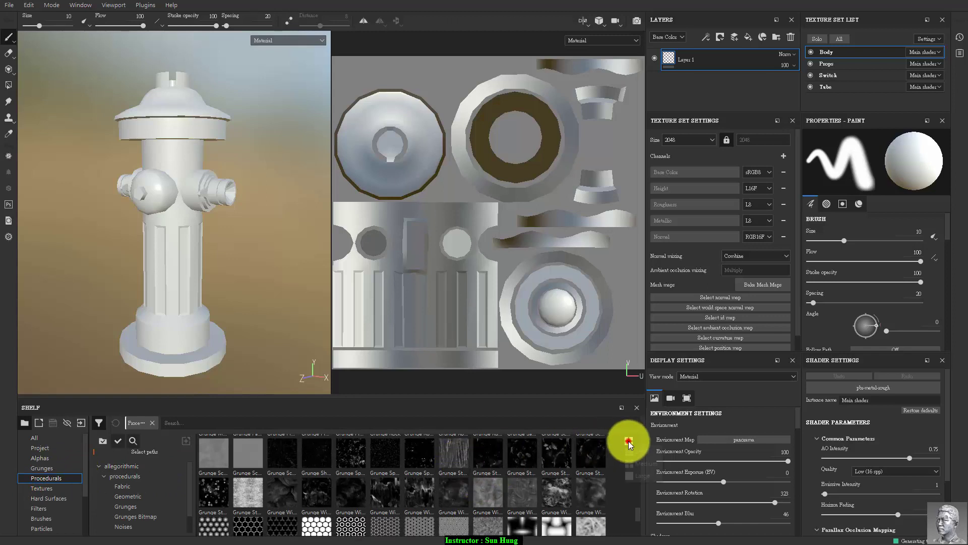
pyautogui.click(632, 475)
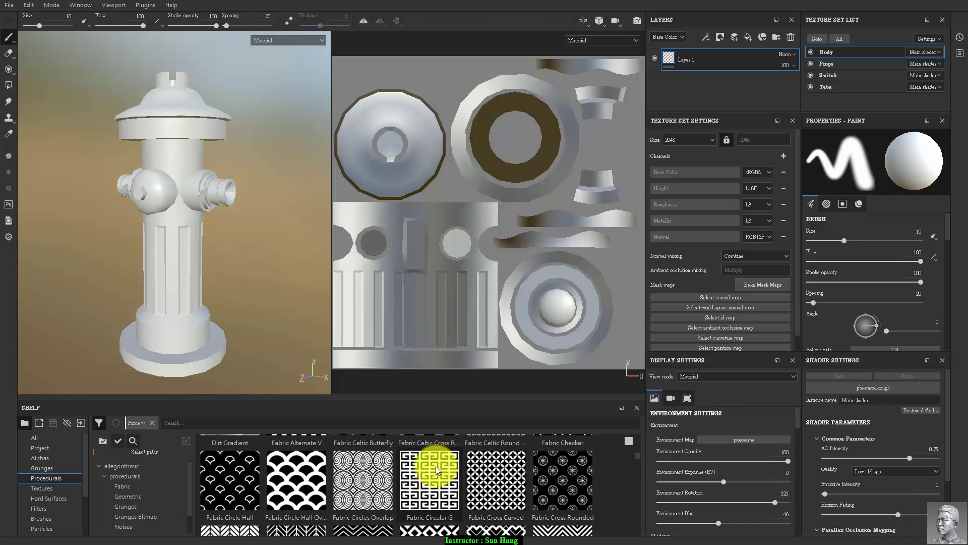
pyautogui.moveTo(429, 476)
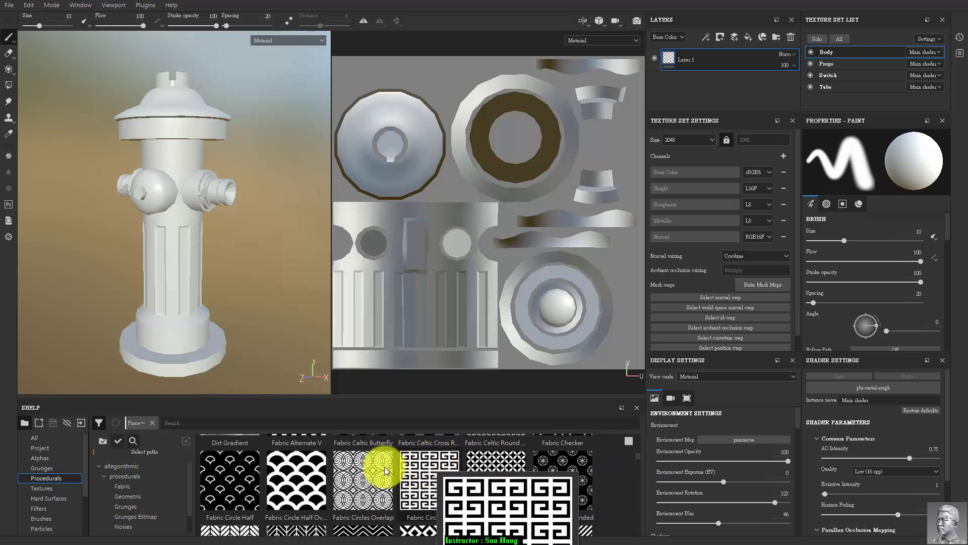
pyautogui.click(627, 441)
pyautogui.click(632, 468)
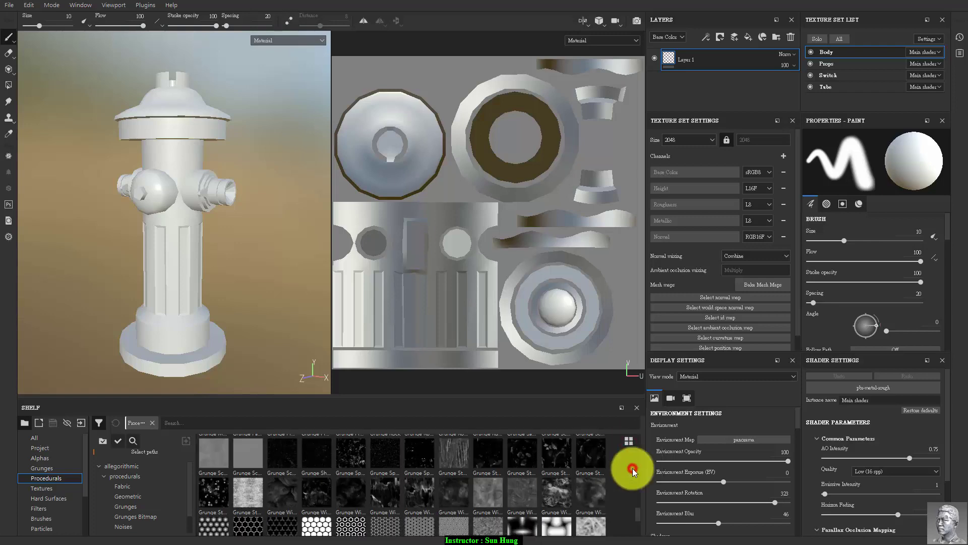
# Step: Show the Textures category in the shelf and scroll through its assets
pyautogui.click(44, 492)
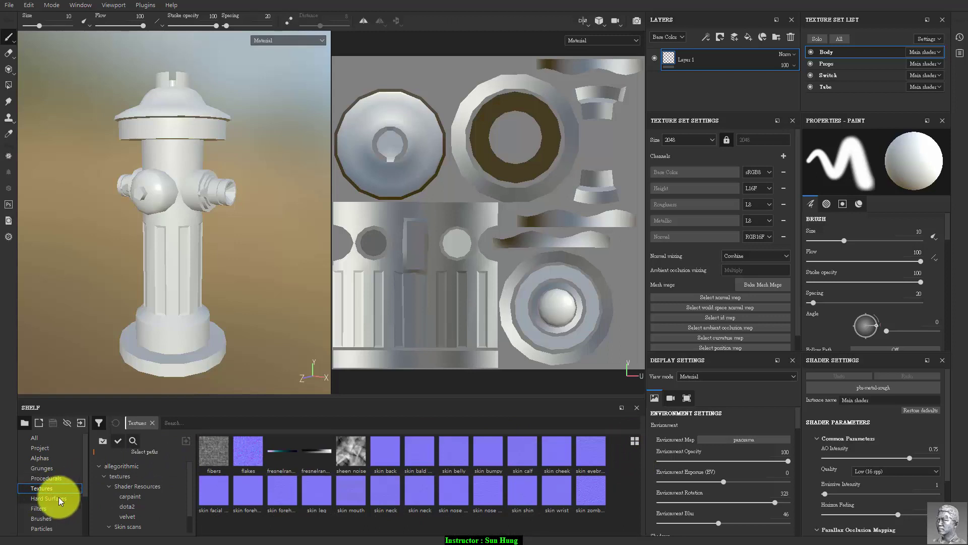
pyautogui.scroll(-1, 58, 494)
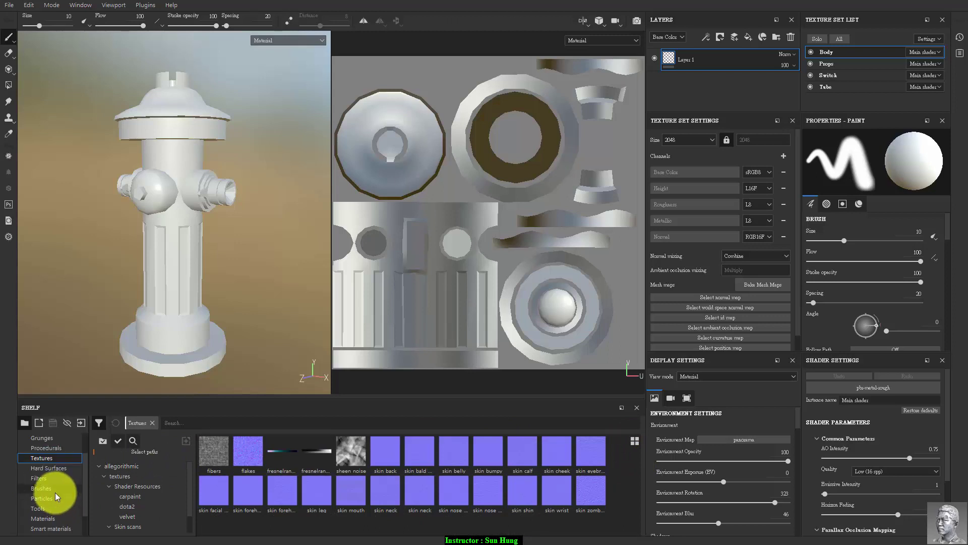
pyautogui.scroll(-1, 56, 491)
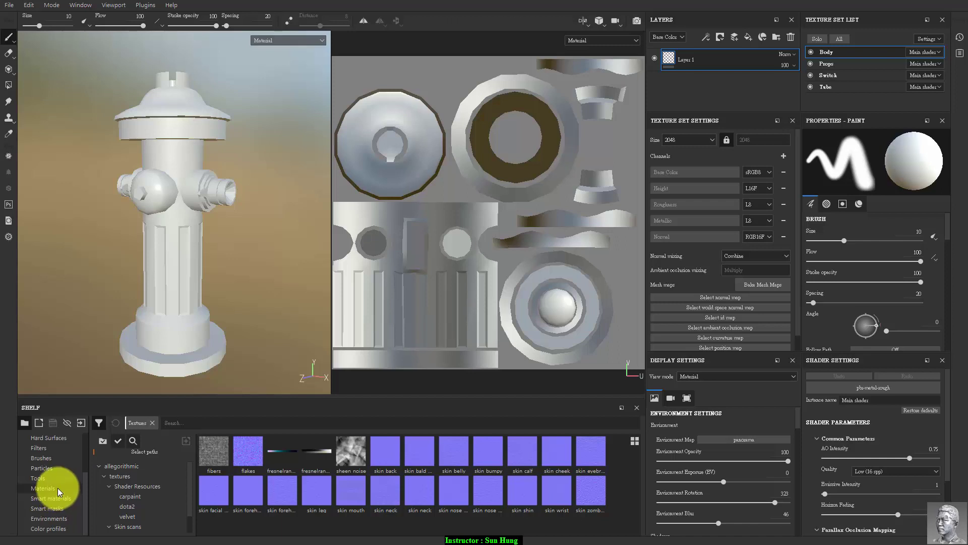
pyautogui.scroll(1, 56, 491)
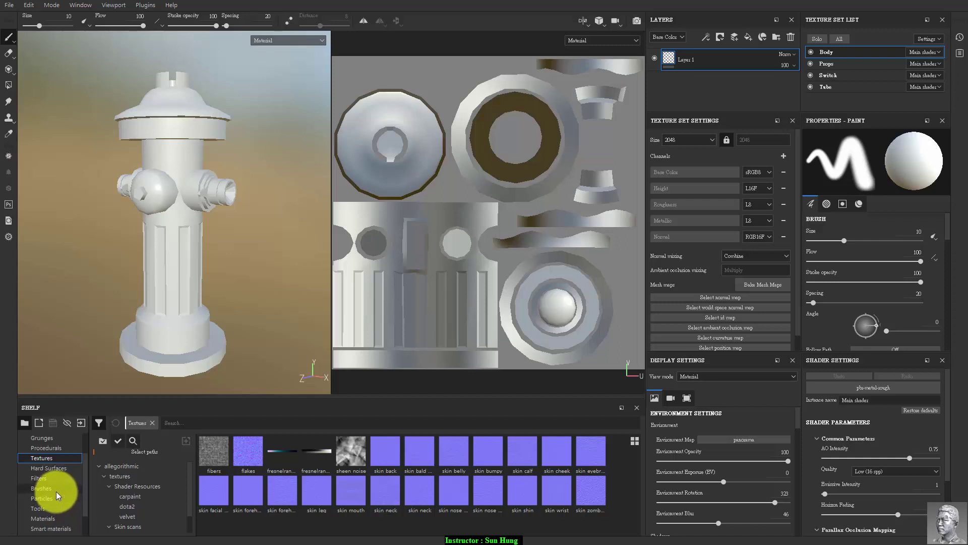
pyautogui.scroll(1, 55, 491)
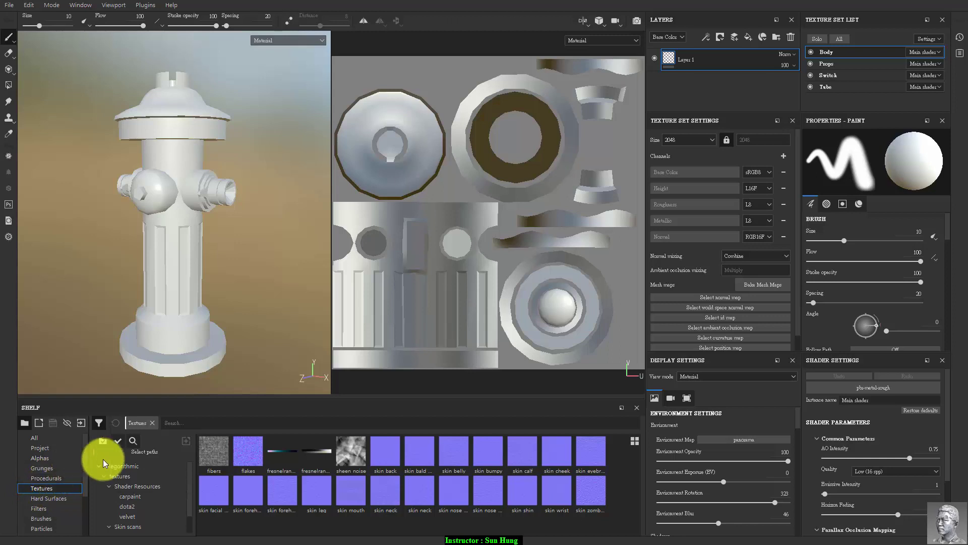
# Step: Hide and restore the shelf's folder tree, scrolling through the assets
pyautogui.click(99, 423)
pyautogui.click(99, 423)
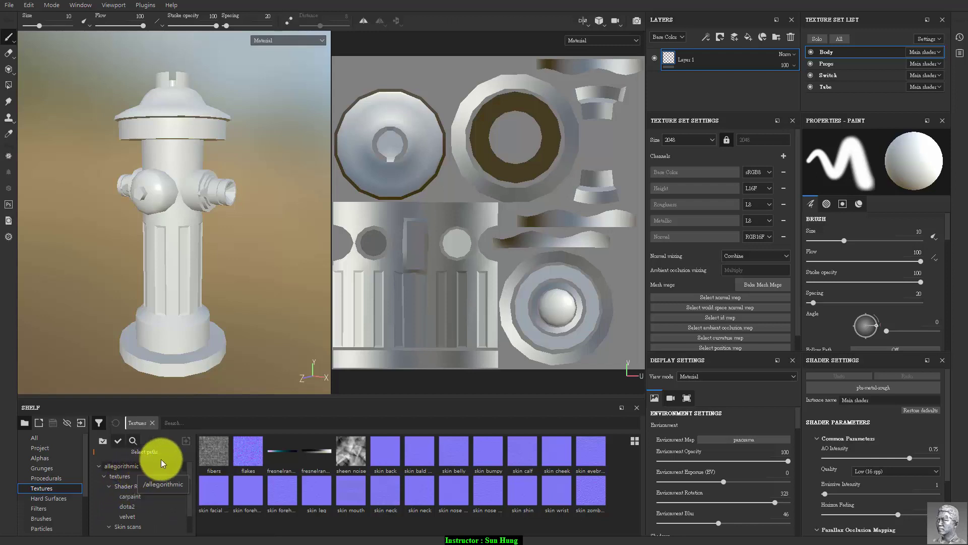
pyautogui.scroll(-2, 168, 474)
pyautogui.scroll(2, 160, 495)
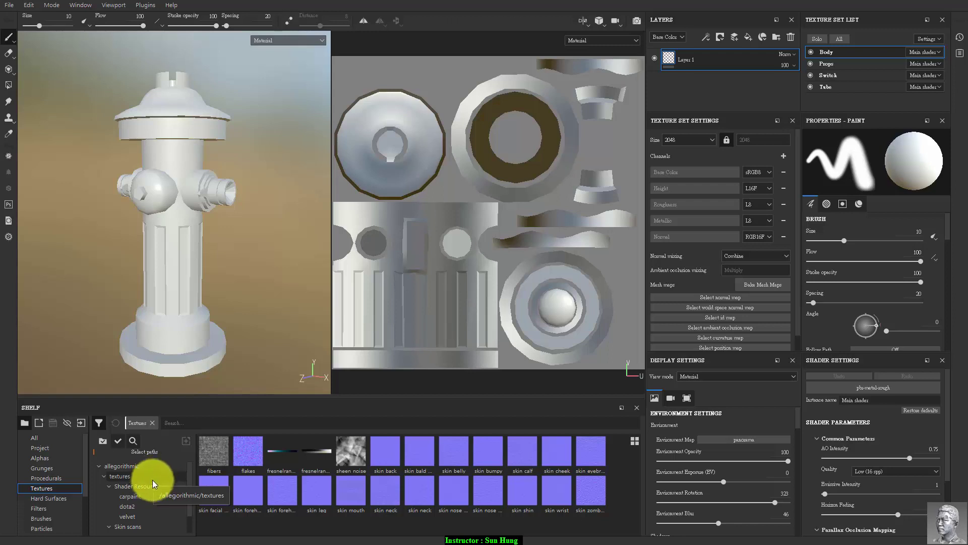
# Step: Switch the side list to usage filters and narrow Grunges to the substance usage
pyautogui.click(117, 440)
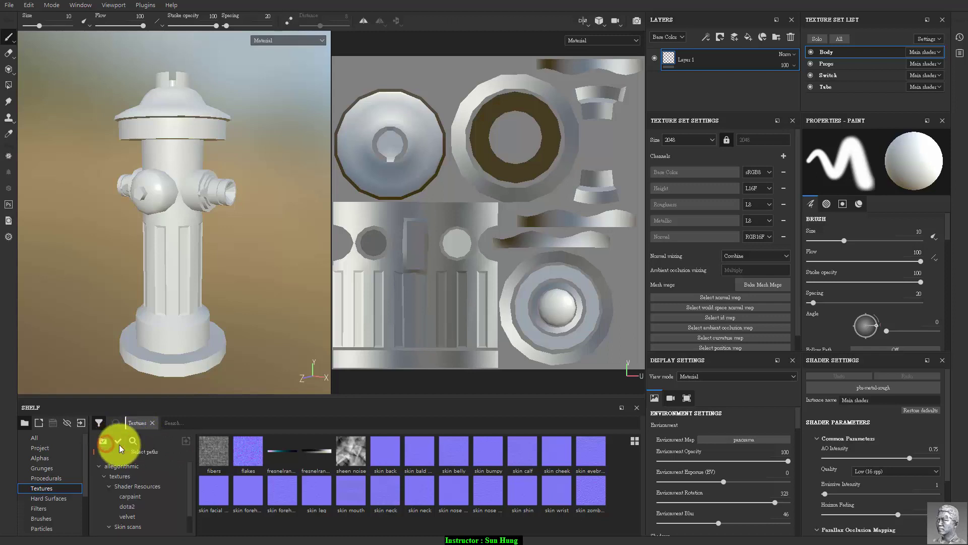
pyautogui.click(119, 442)
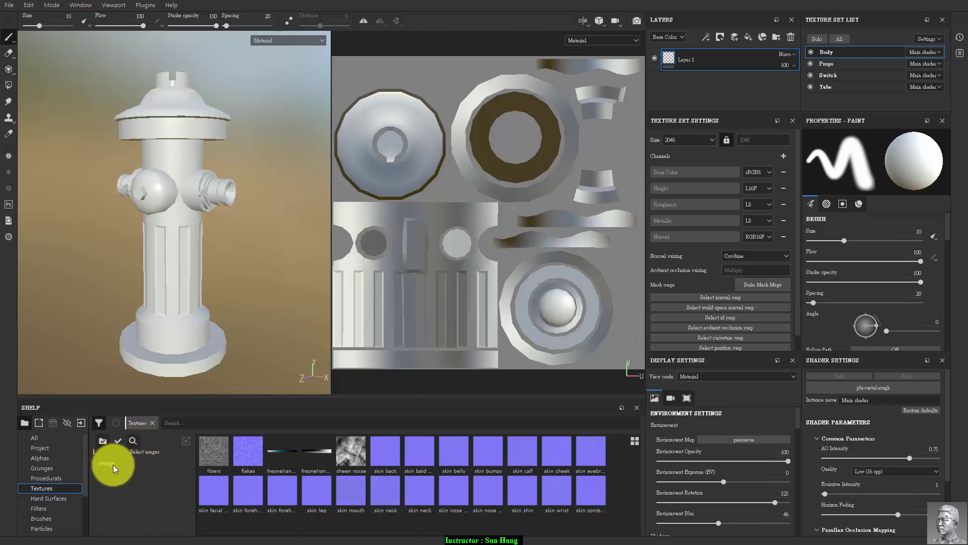
pyautogui.click(38, 478)
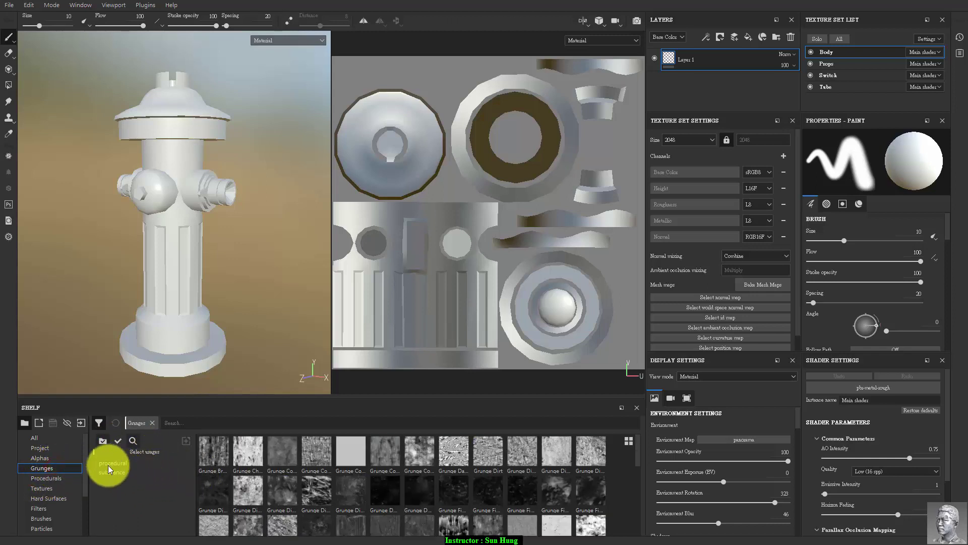
pyautogui.click(49, 474)
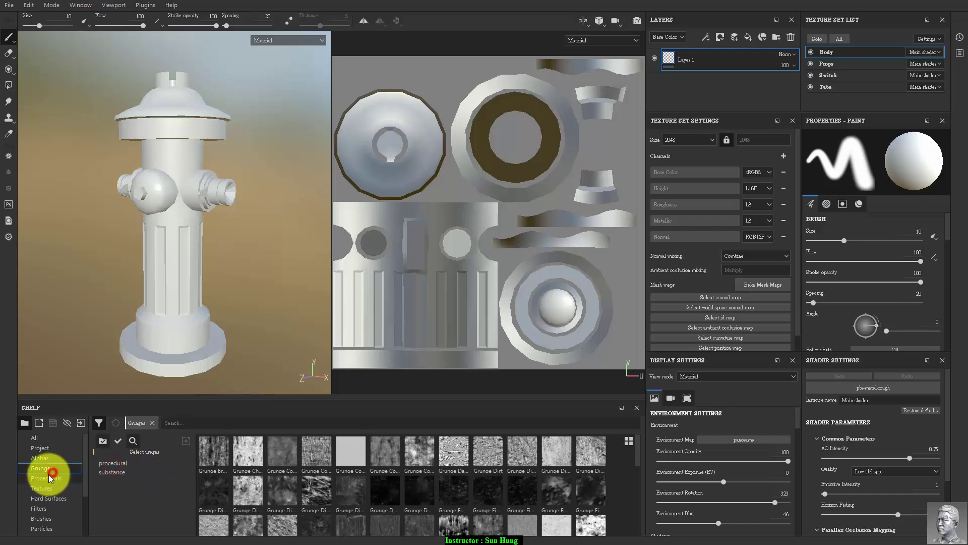
pyautogui.click(117, 464)
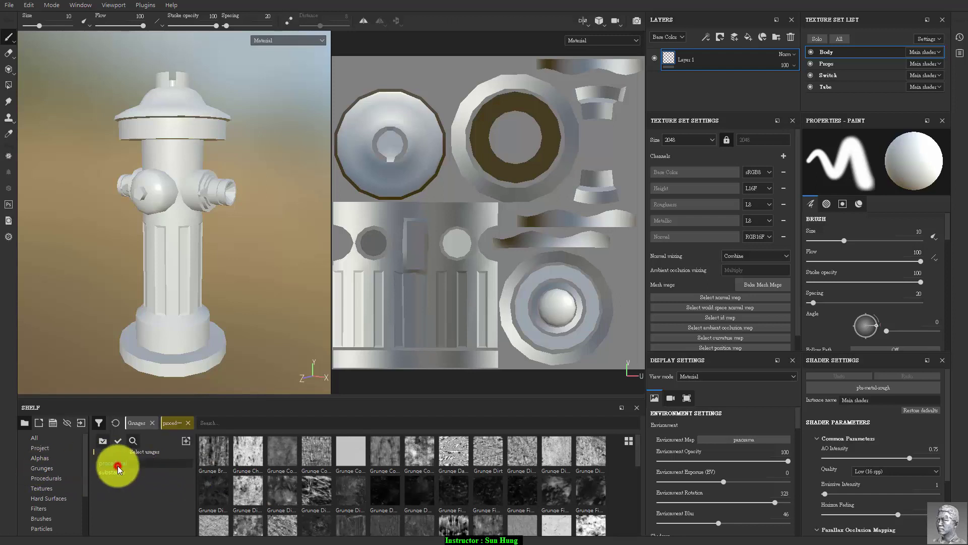
pyautogui.click(118, 472)
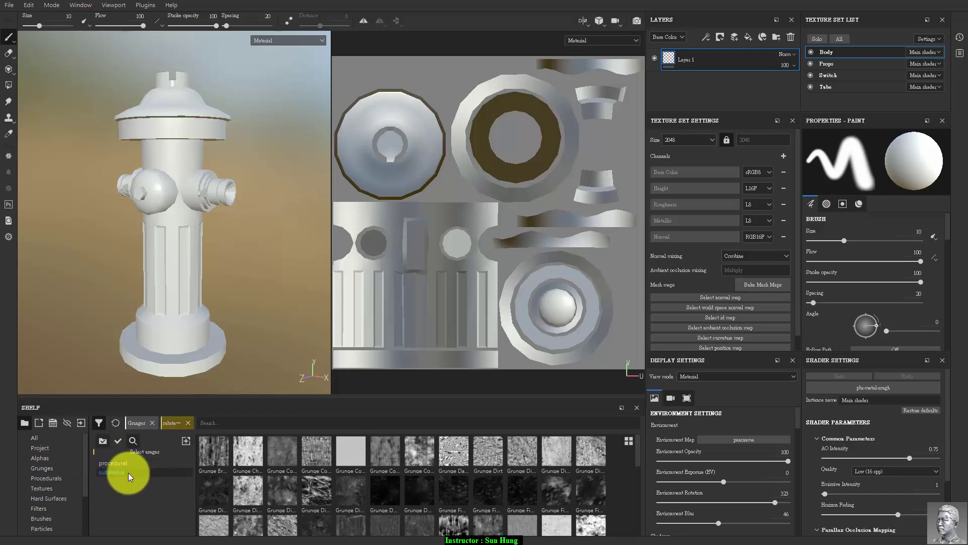
# Step: Compare the procedural and substance usages, then remove the substance and Grunges filter tags
pyautogui.click(123, 465)
pyautogui.click(114, 473)
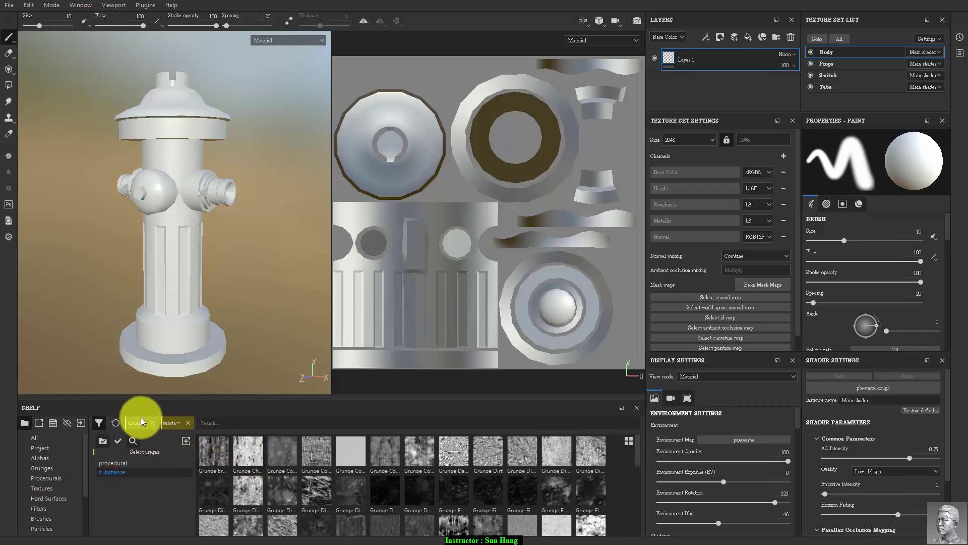
pyautogui.click(185, 423)
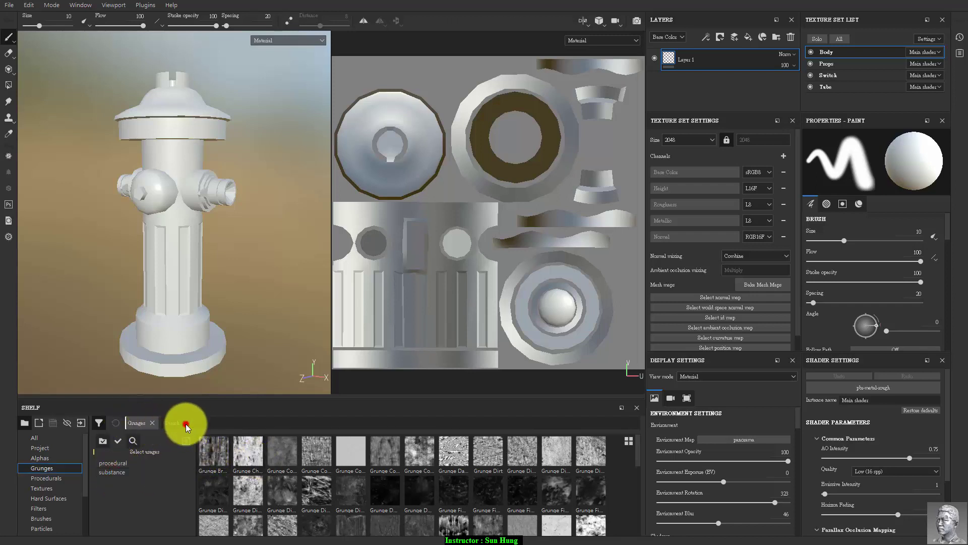
pyautogui.click(154, 422)
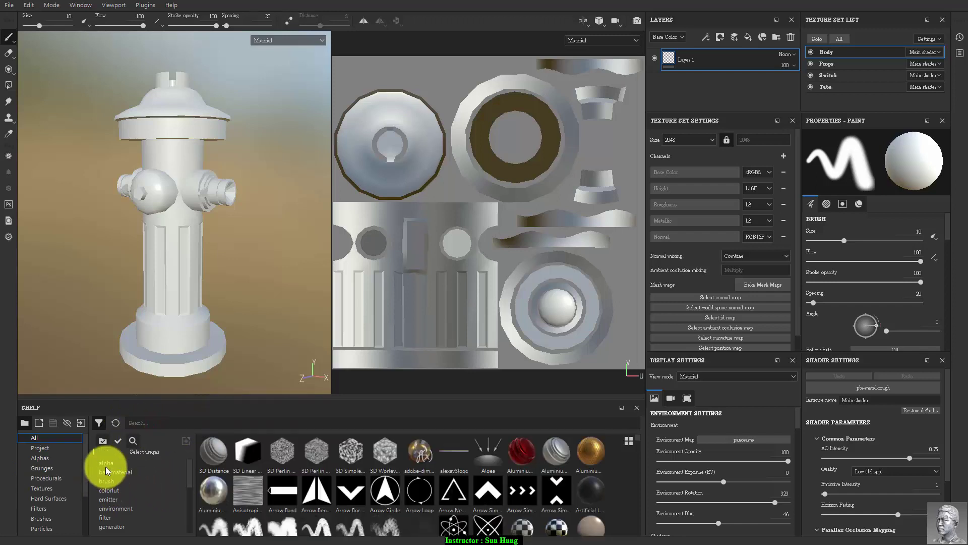
# Step: Search the shelf for 'alpha dirt', deleting the extra typed letters
pyautogui.click(162, 421)
pyautogui.write('alp')
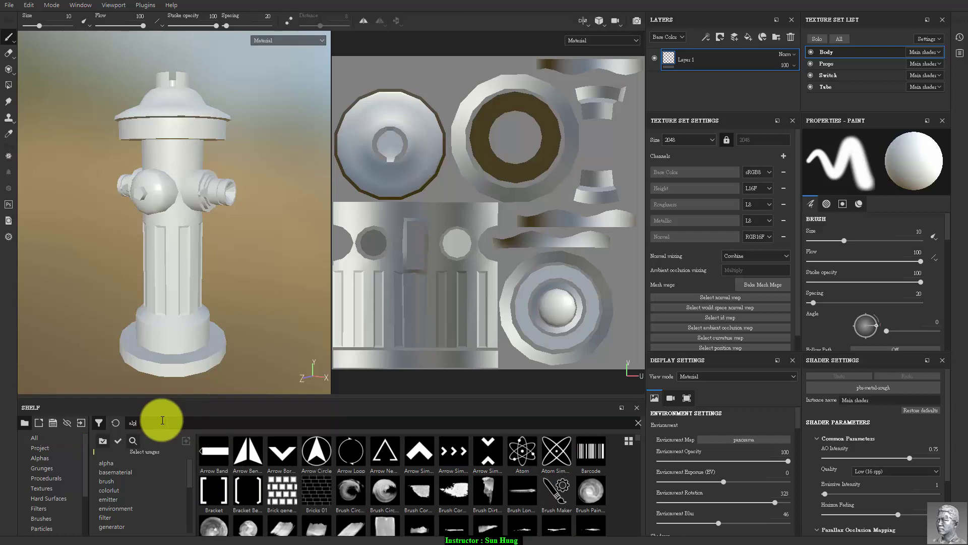
pyautogui.write('ha ')
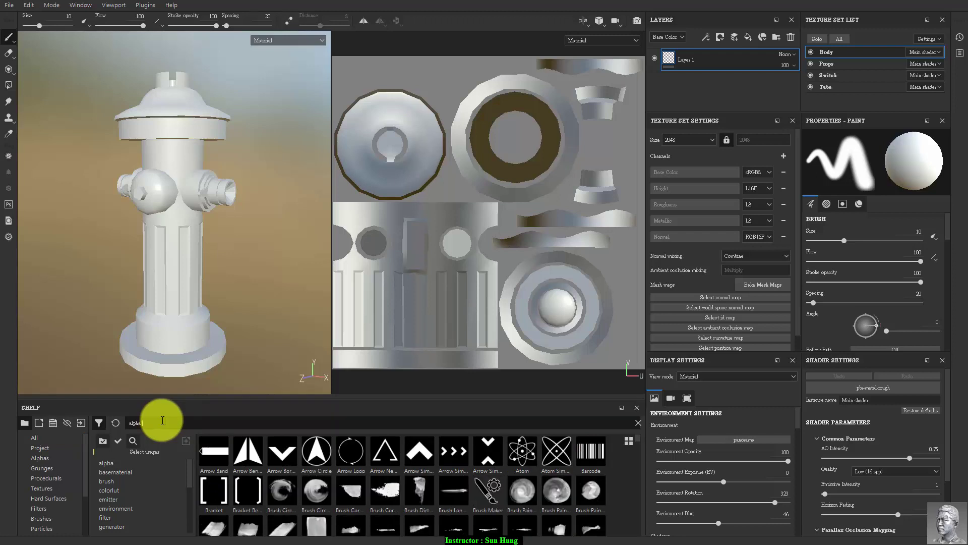
pyautogui.write('dirt')
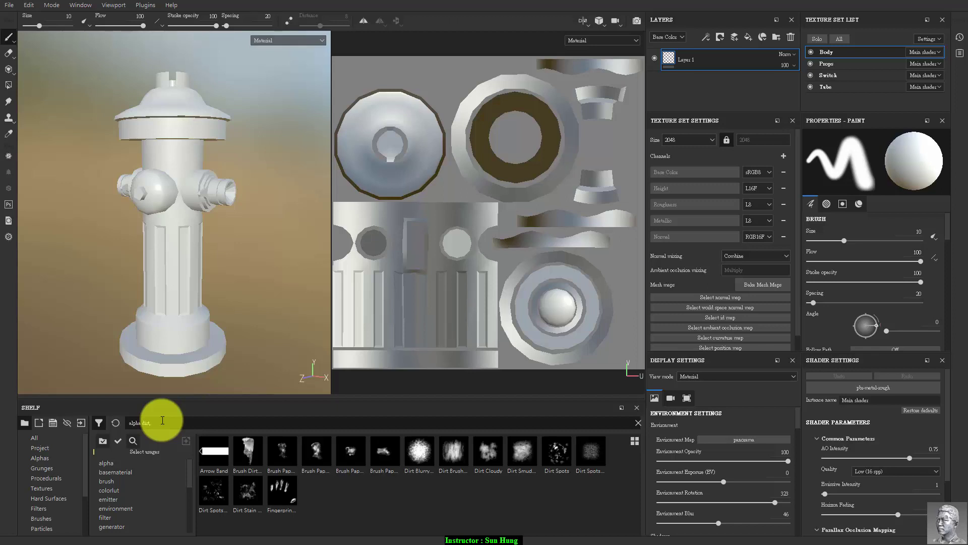
pyautogui.write('g')
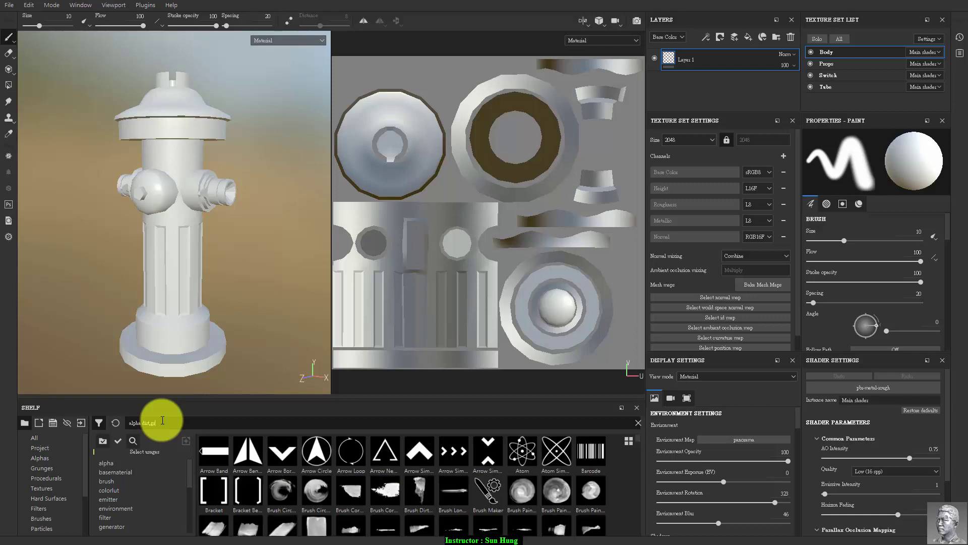
pyautogui.write('ro')
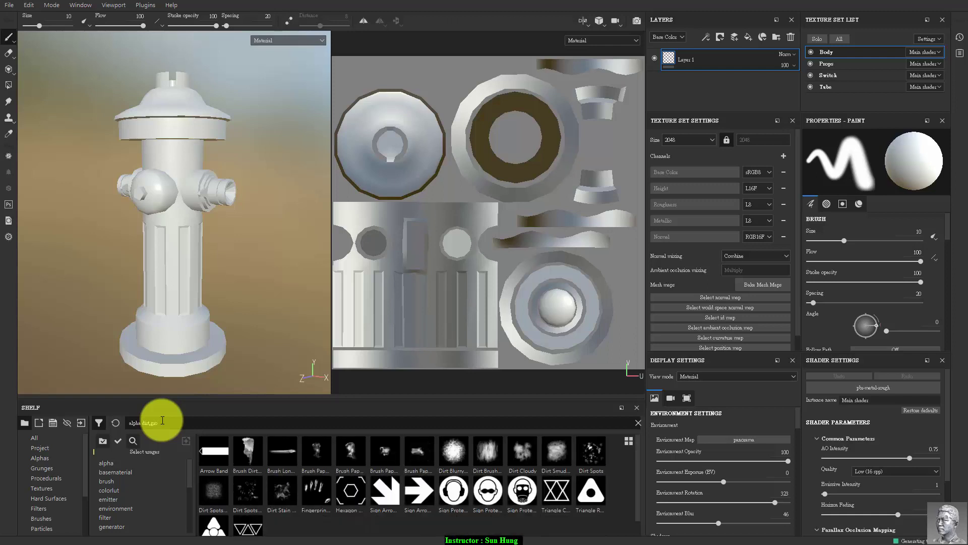
pyautogui.write('unge')
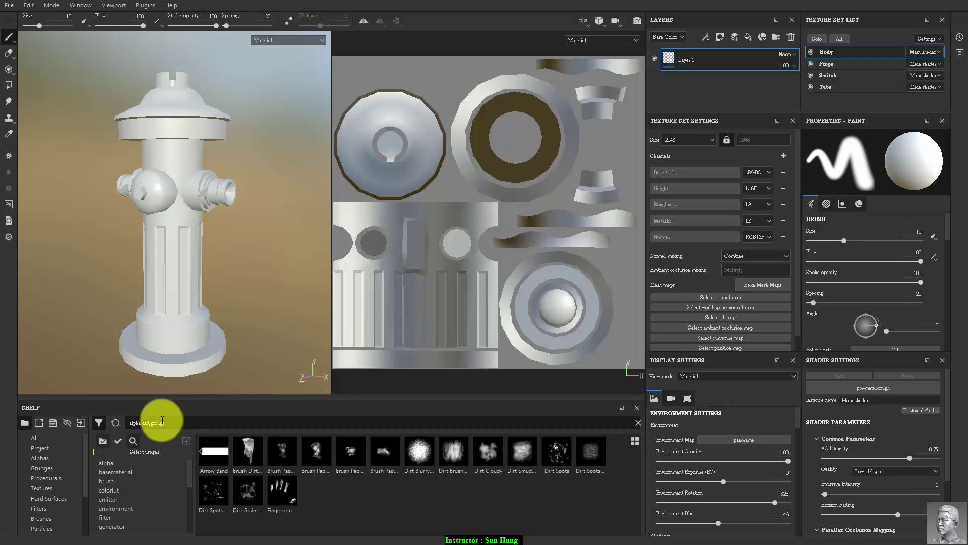
pyautogui.press('BackSpace')
pyautogui.press('BackSpace')
pyautogui.press('BackSpace')
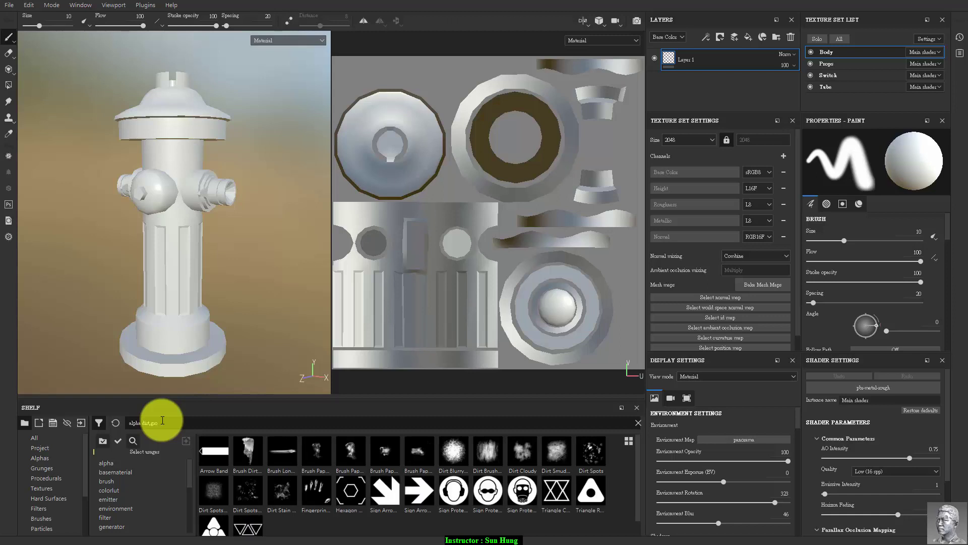
pyautogui.press('BackSpace')
pyautogui.press('BackSpace')
pyautogui.press('BackSpace')
pyautogui.press('BackSpace')
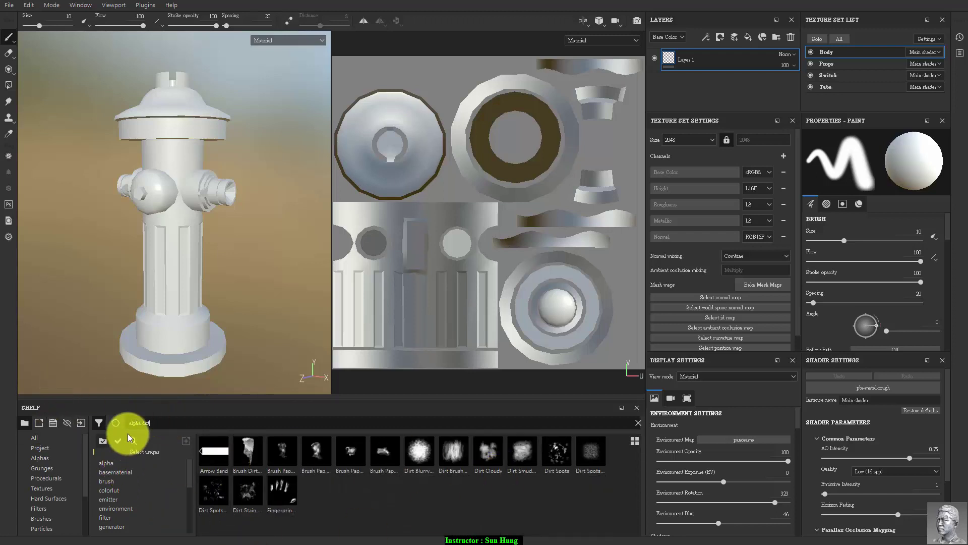
pyautogui.click(156, 427)
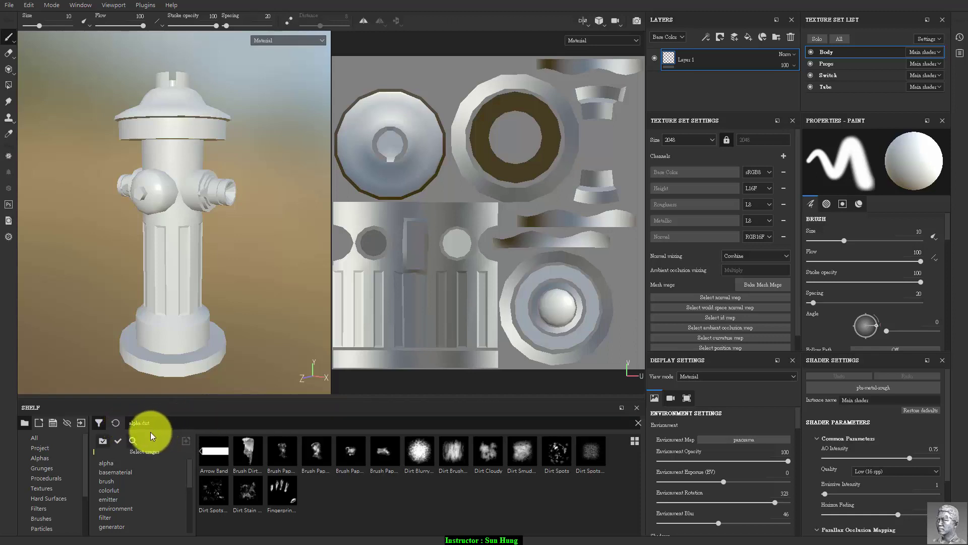
# Step: Save the alpha dirt search as a DIRT shelf tab, close it, and hide the usage list
pyautogui.click(38, 423)
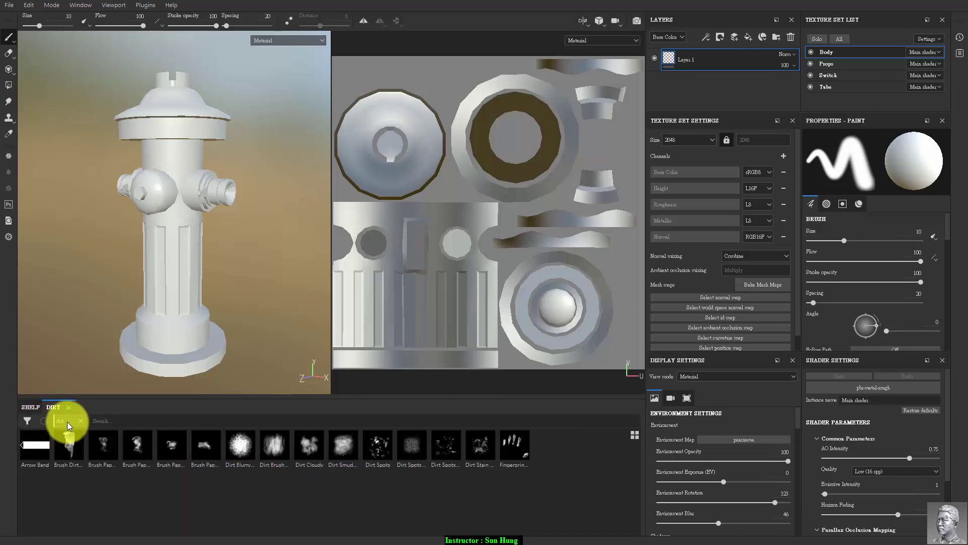
pyautogui.click(29, 407)
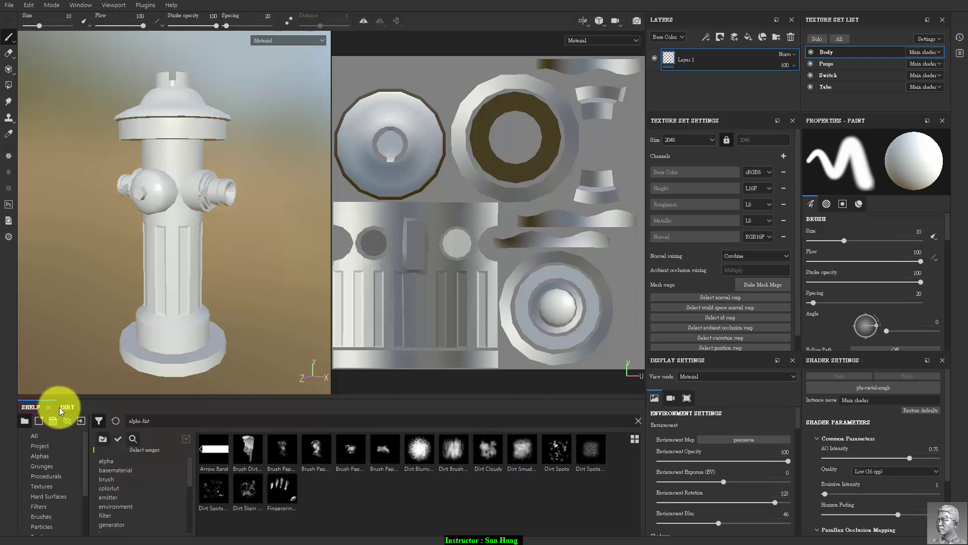
pyautogui.click(64, 407)
pyautogui.click(28, 406)
pyautogui.click(65, 408)
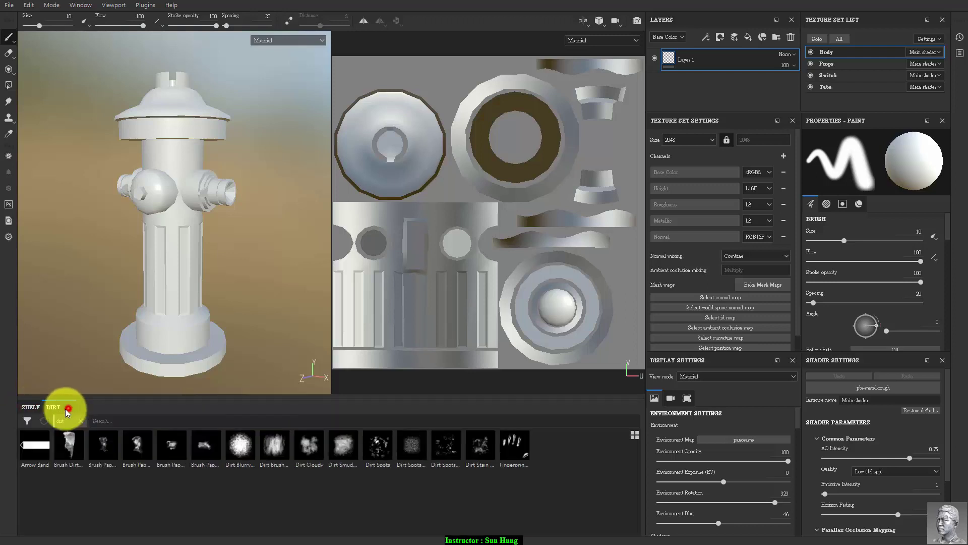
pyautogui.click(71, 406)
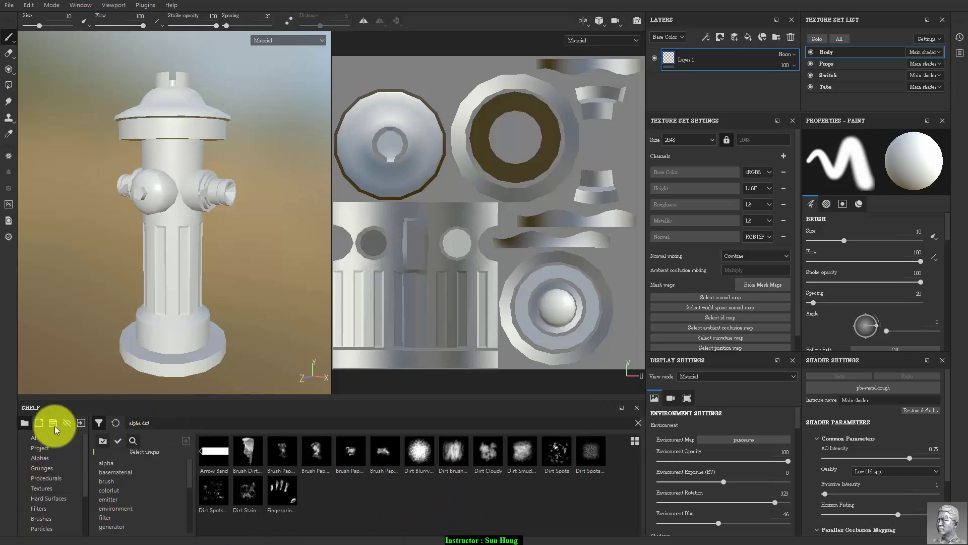
pyautogui.click(101, 419)
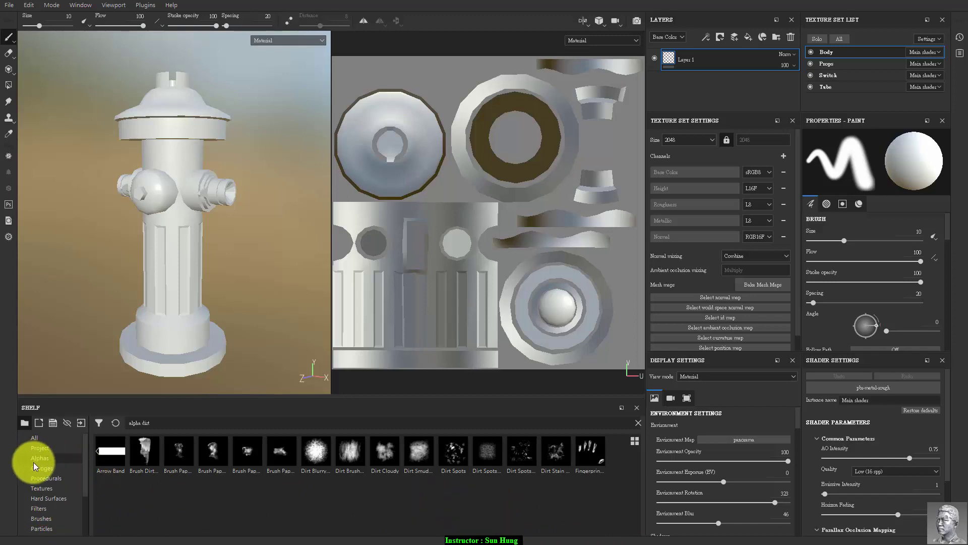
# Step: Show the Materials category in the shelf, then open and close the Import resources window
pyautogui.scroll(-2, 43, 491)
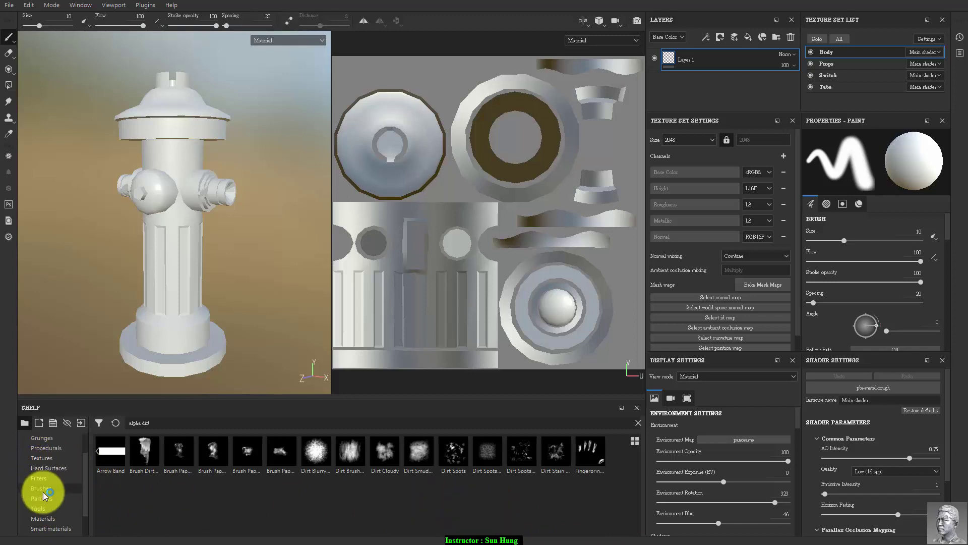
pyautogui.click(42, 488)
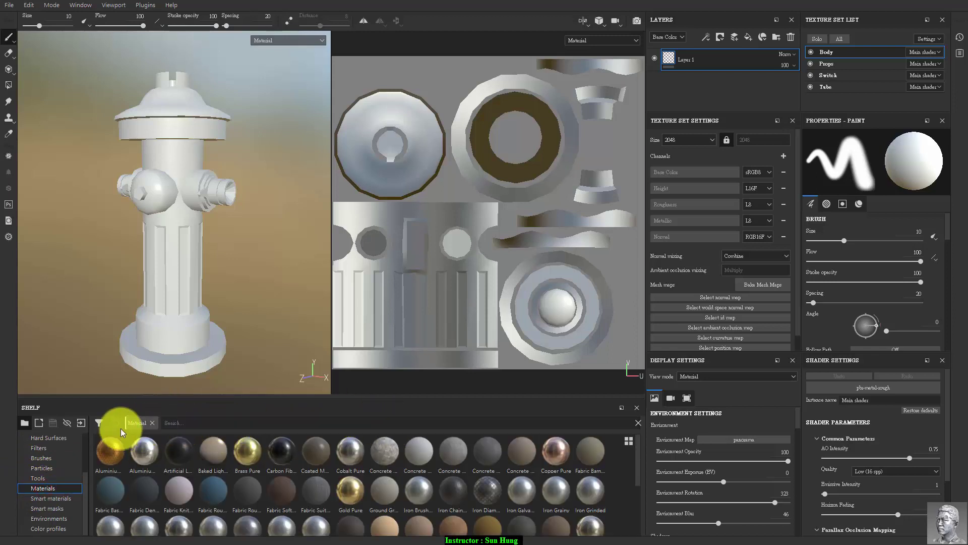
pyautogui.click(80, 421)
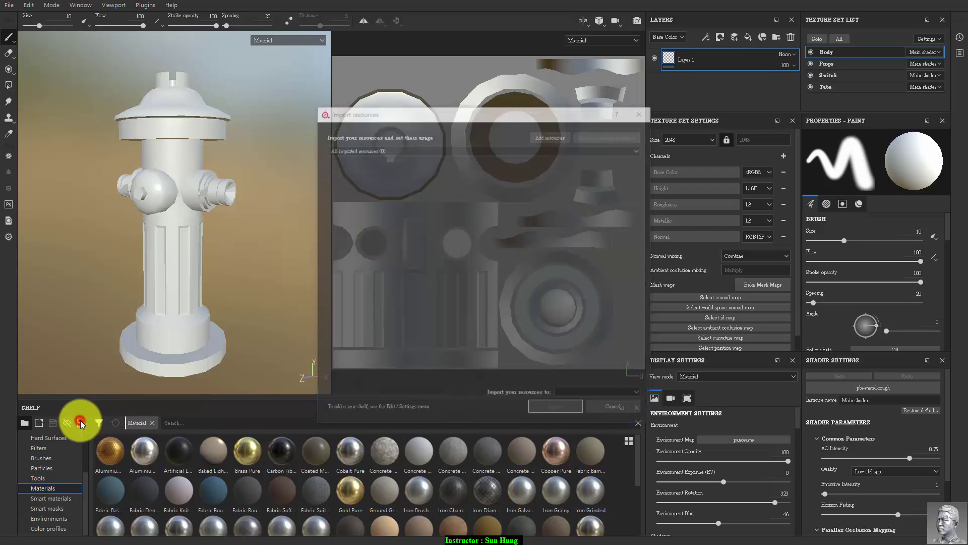
pyautogui.click(615, 408)
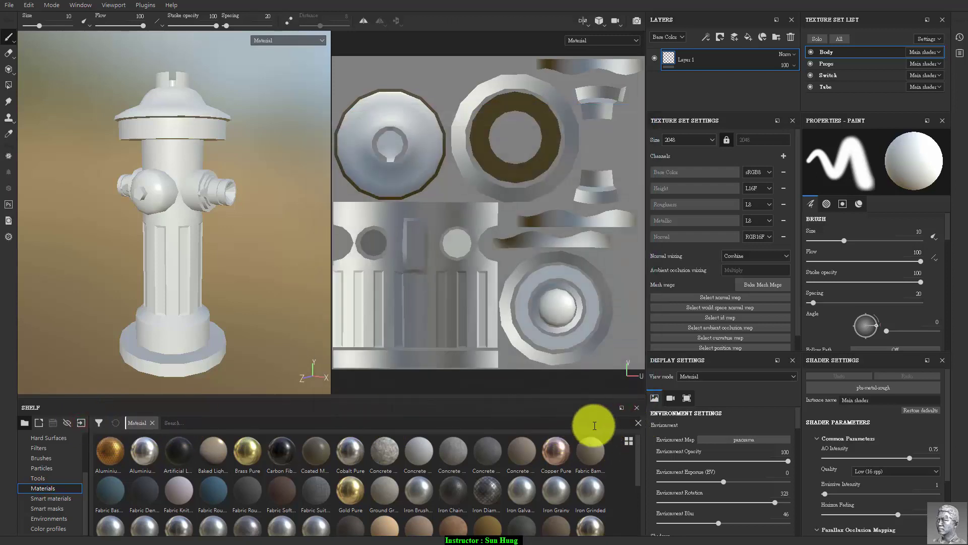
pyautogui.click(619, 408)
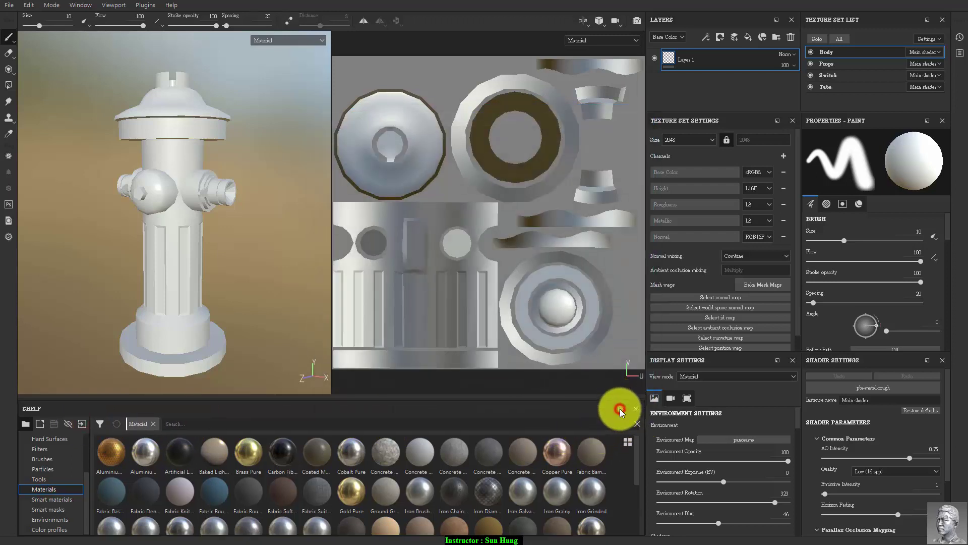
pyautogui.click(619, 408)
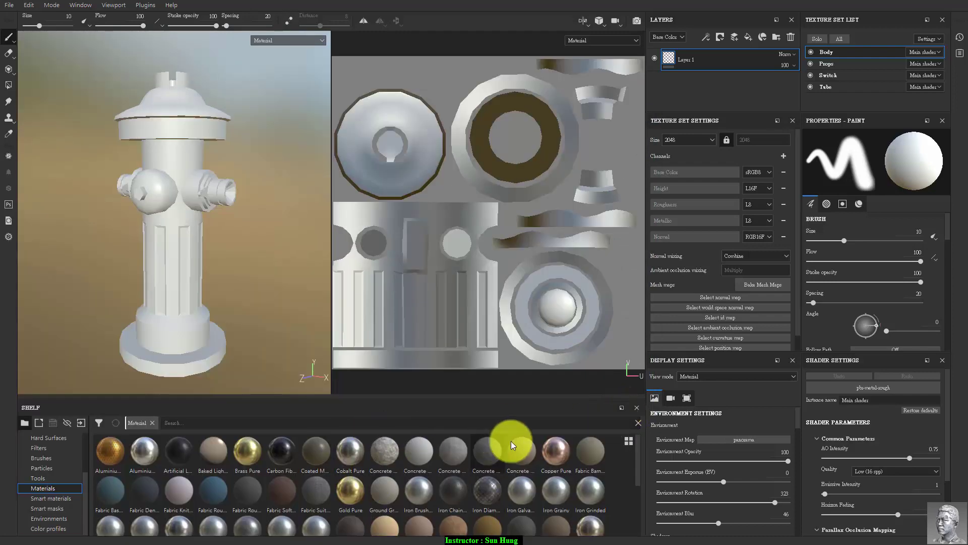
# Step: Set the viewport to 3D only, inspect the Switch set's mesh maps, then reselect Body
pyautogui.click(172, 424)
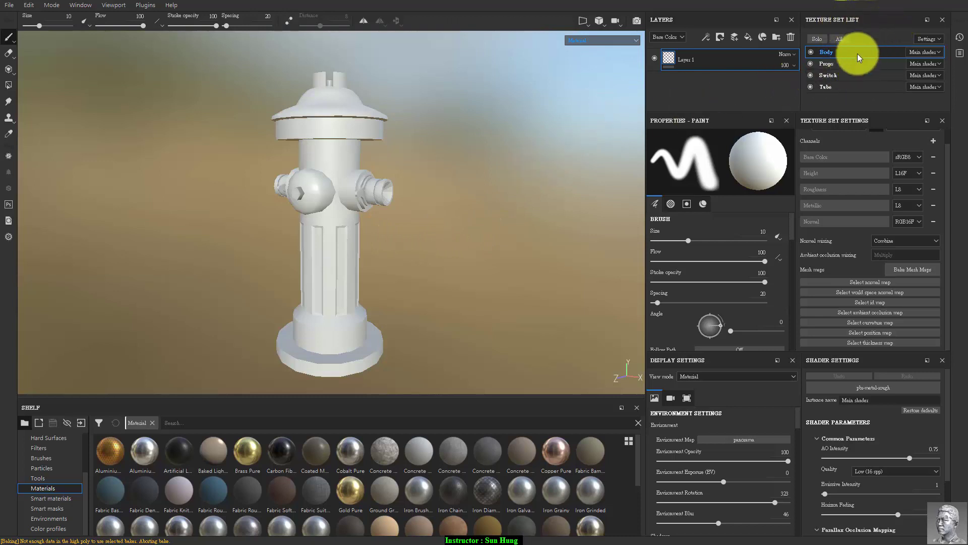
pyautogui.click(852, 82)
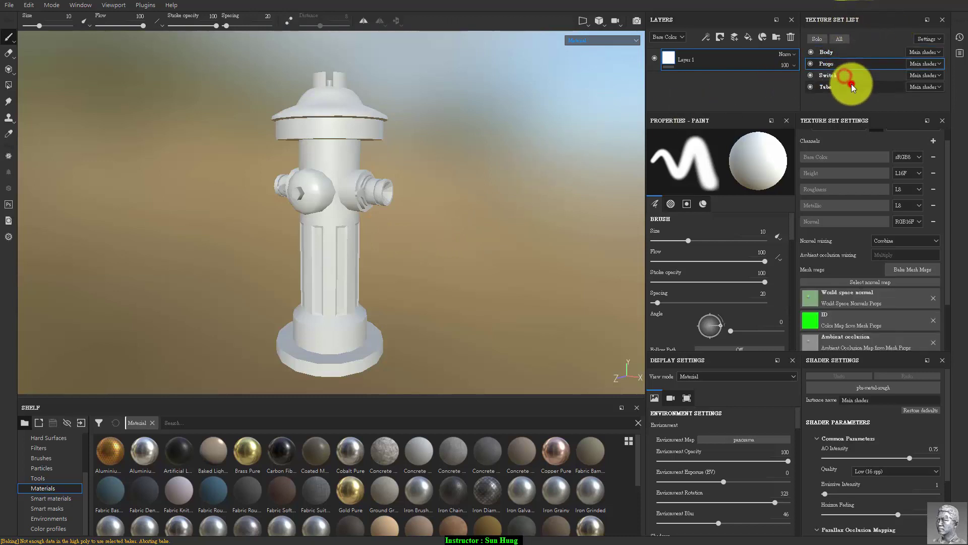
pyautogui.click(852, 51)
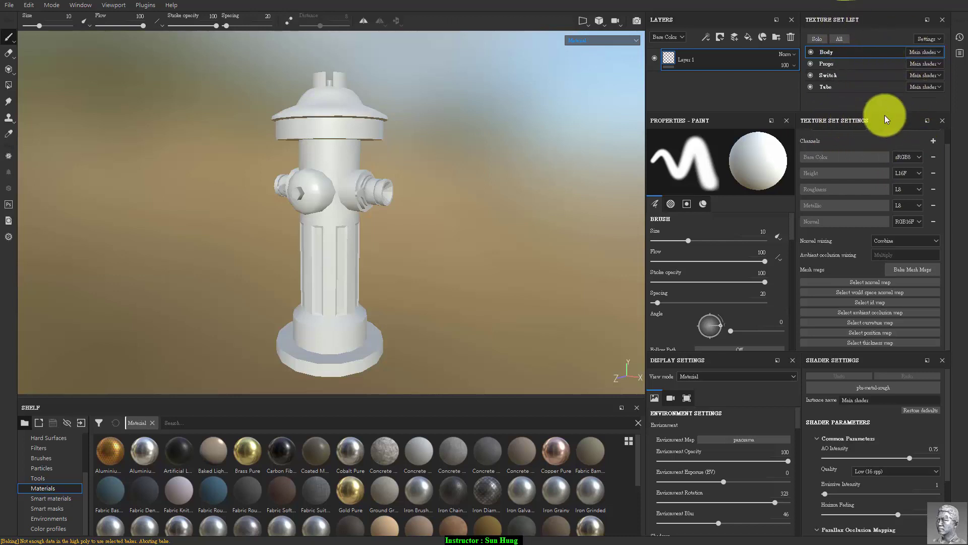
# Step: In the Bake Mesh Maps window, select all mesh maps except Normal and Thickness
pyautogui.click(925, 271)
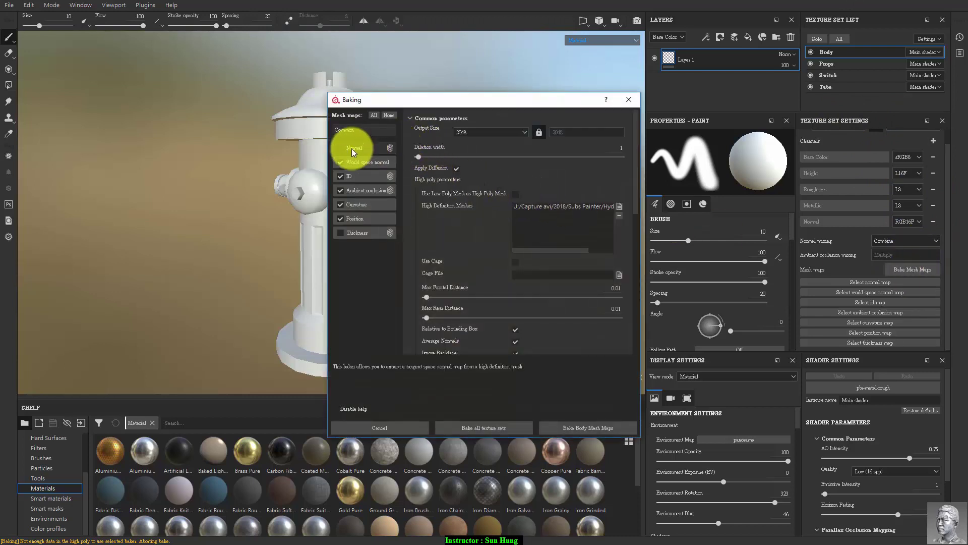
pyautogui.click(349, 148)
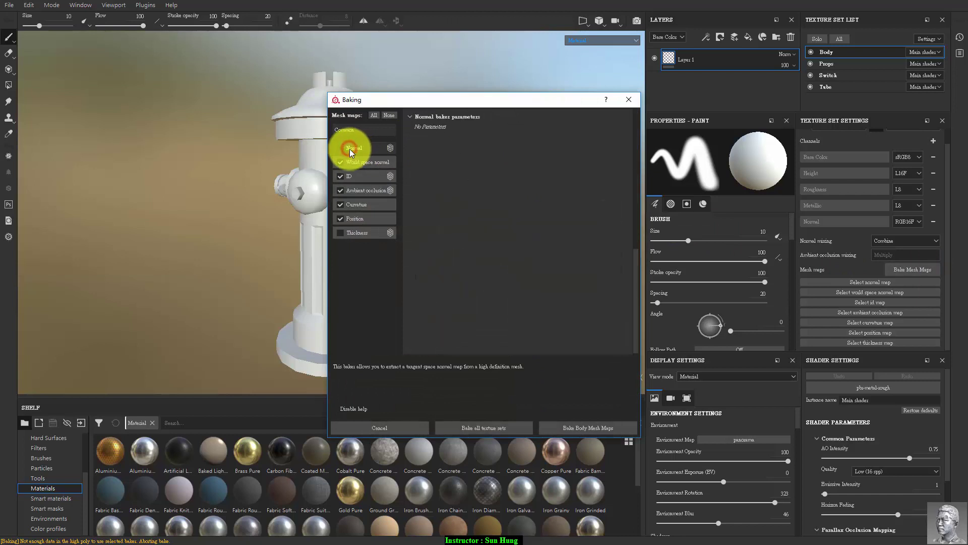
pyautogui.click(337, 147)
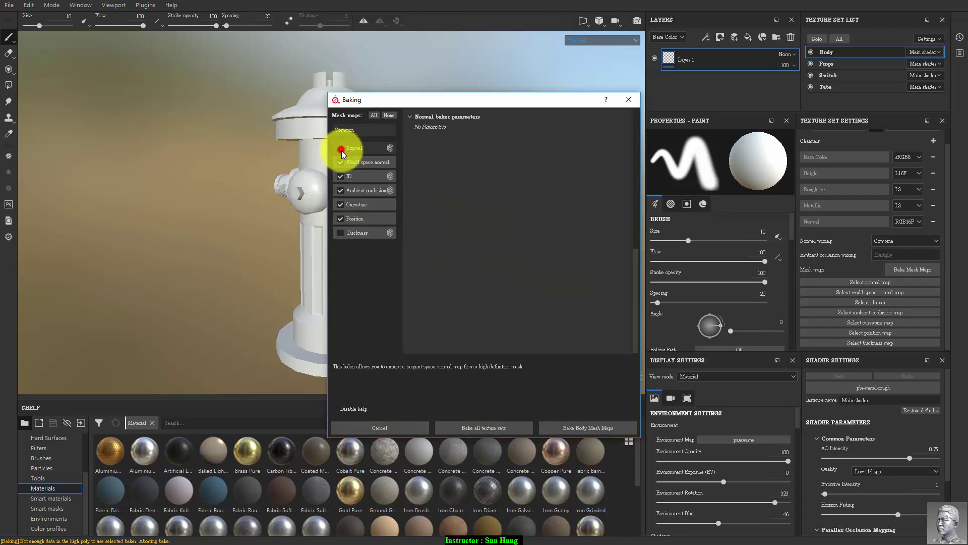
pyautogui.click(365, 161)
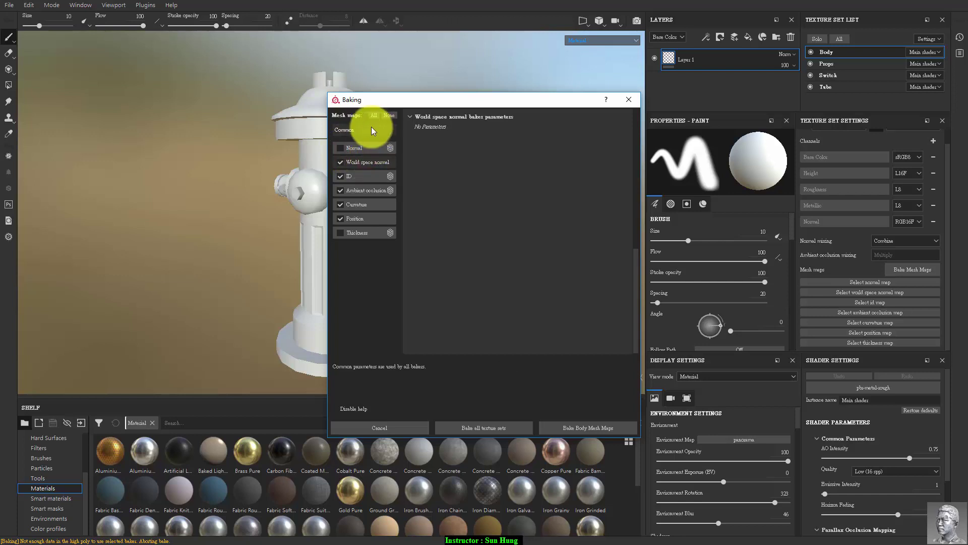
pyautogui.click(419, 117)
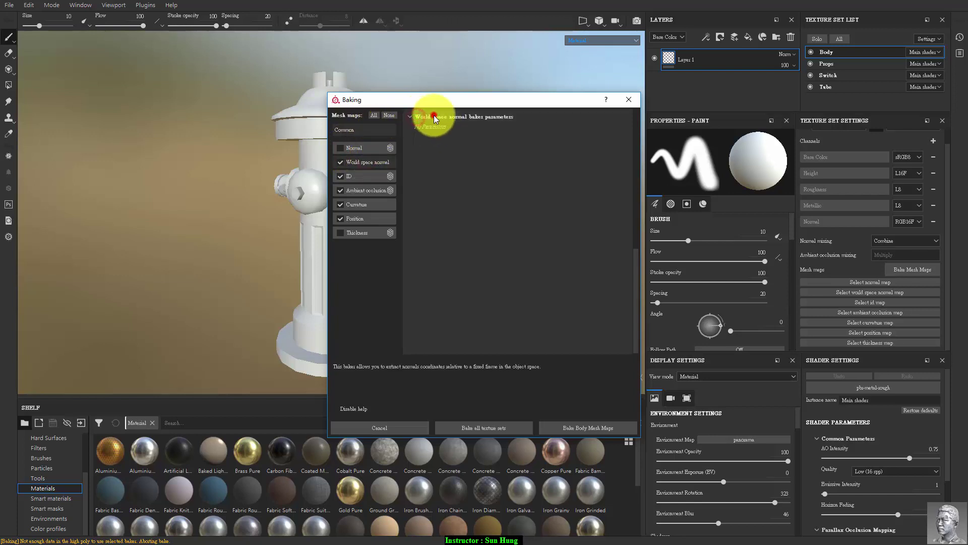
pyautogui.click(374, 115)
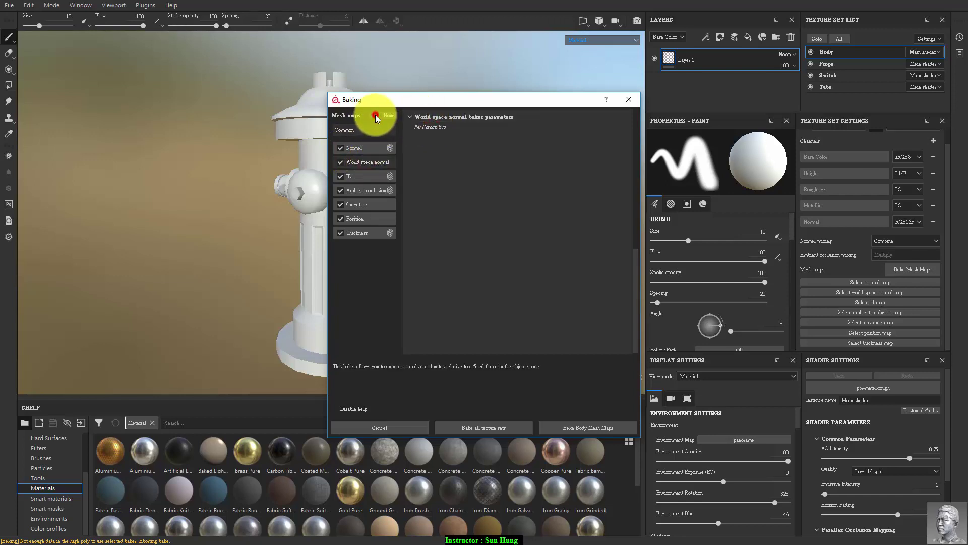
pyautogui.click(340, 148)
pyautogui.click(341, 232)
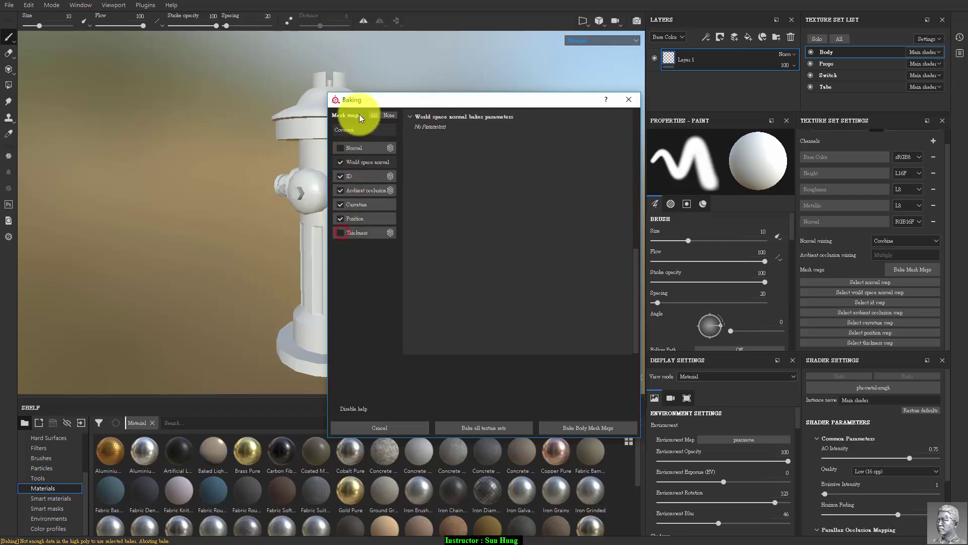
pyautogui.click(351, 116)
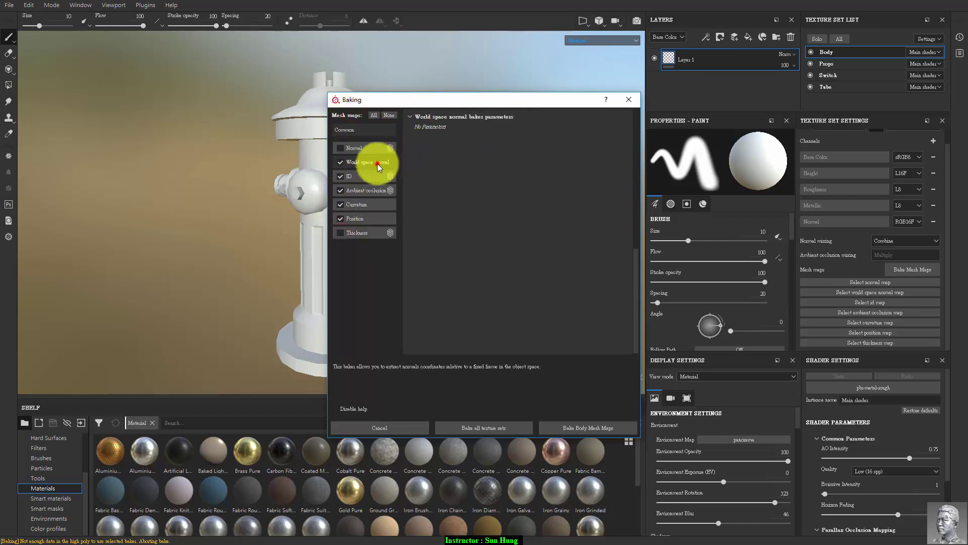
# Step: Review the ID, Ambient occlusion, Curvature and Position baker parameters, ending on ID
pyautogui.click(371, 179)
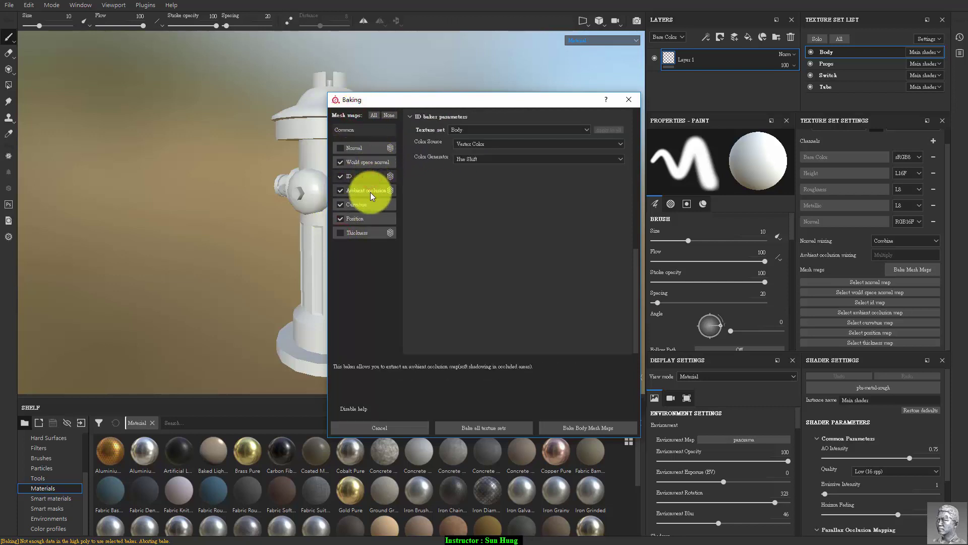
pyautogui.click(371, 192)
pyautogui.click(371, 190)
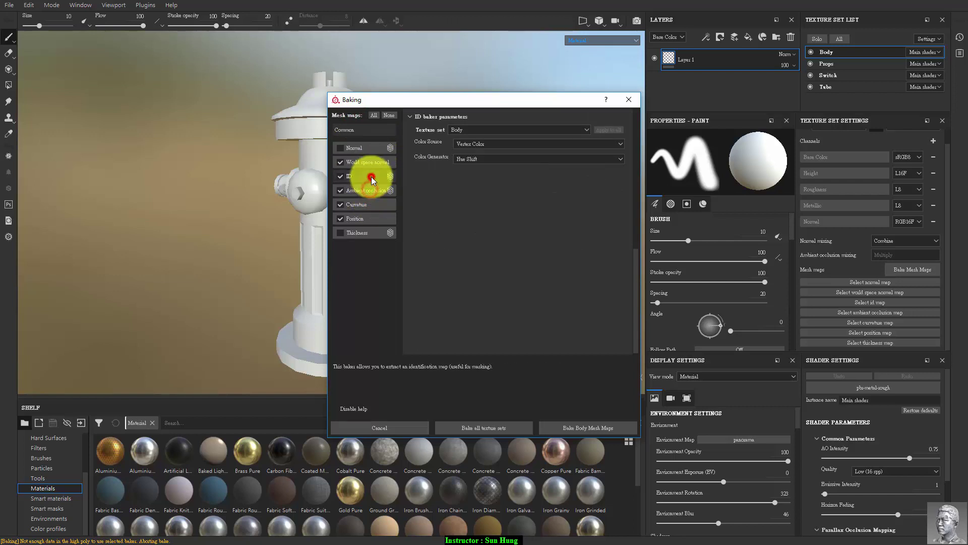
pyautogui.click(372, 166)
pyautogui.click(374, 176)
pyautogui.click(374, 190)
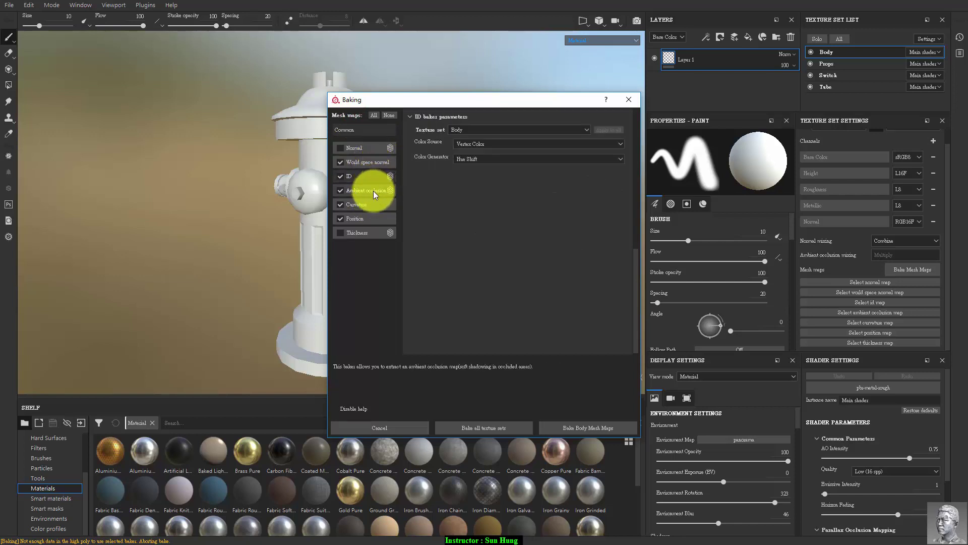
pyautogui.click(372, 218)
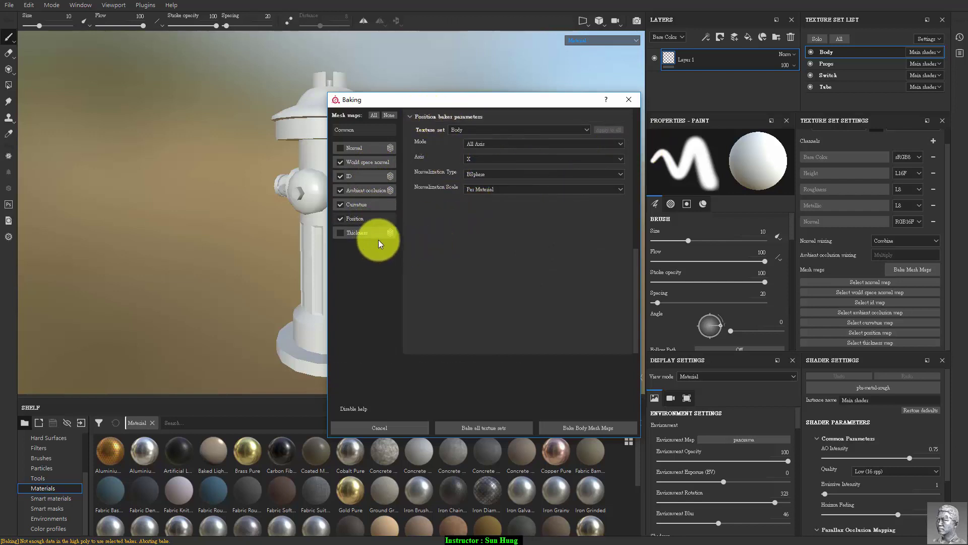
pyautogui.click(374, 174)
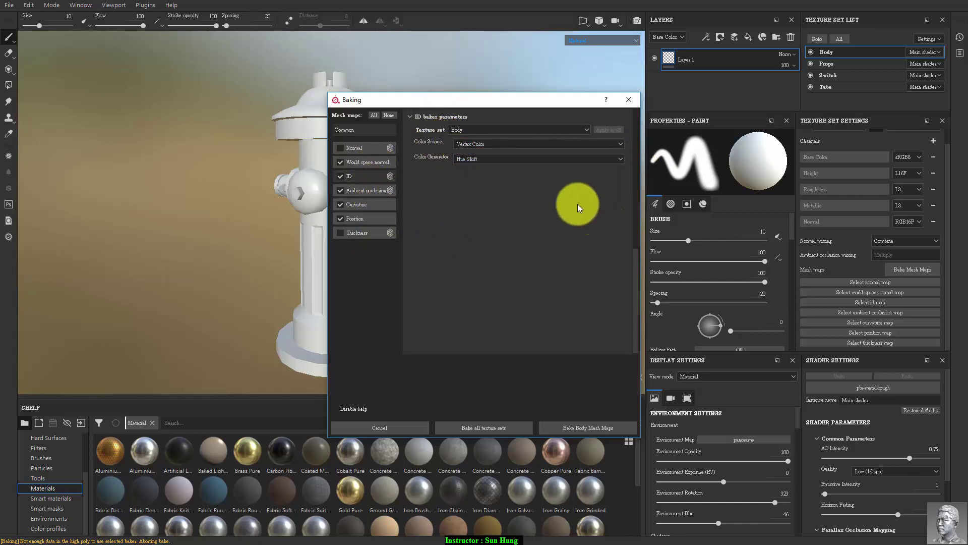
# Step: Check the common baking parameters, then close the 3ds Max material editor and reframe the hydrant
pyautogui.click(390, 177)
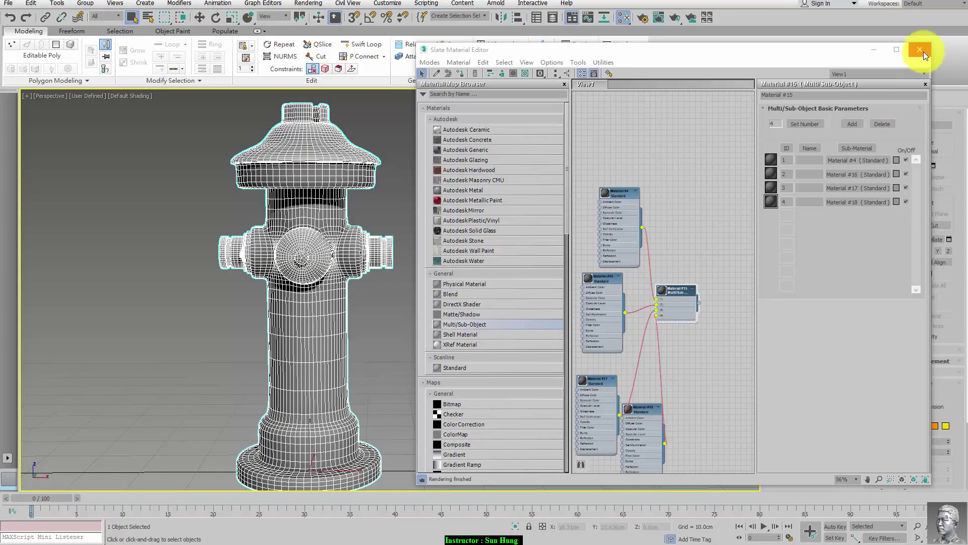
pyautogui.click(920, 49)
pyautogui.moveTo(462, 247); pyautogui.dragTo(515, 249, button='middle')
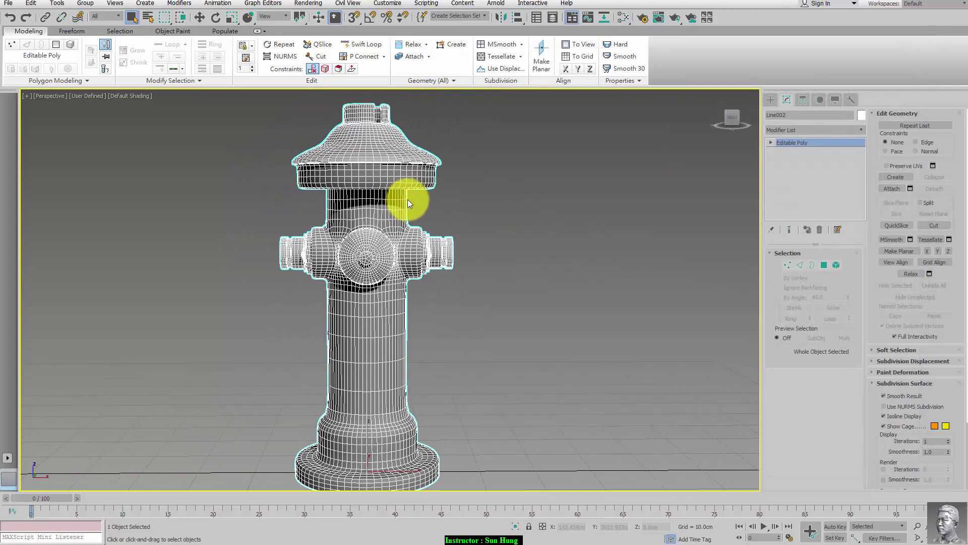
# Step: Set Line002's Vertex Color display to Shaded in Object Properties and confirm with OK
pyautogui.scroll(-3, 419, 227)
pyautogui.scroll(4, 407, 181)
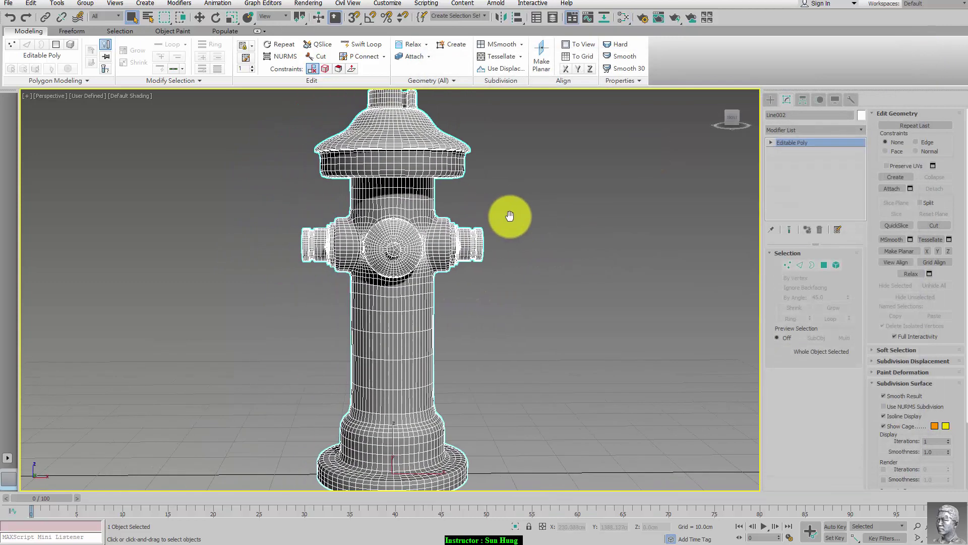
pyautogui.scroll(-2, 505, 218)
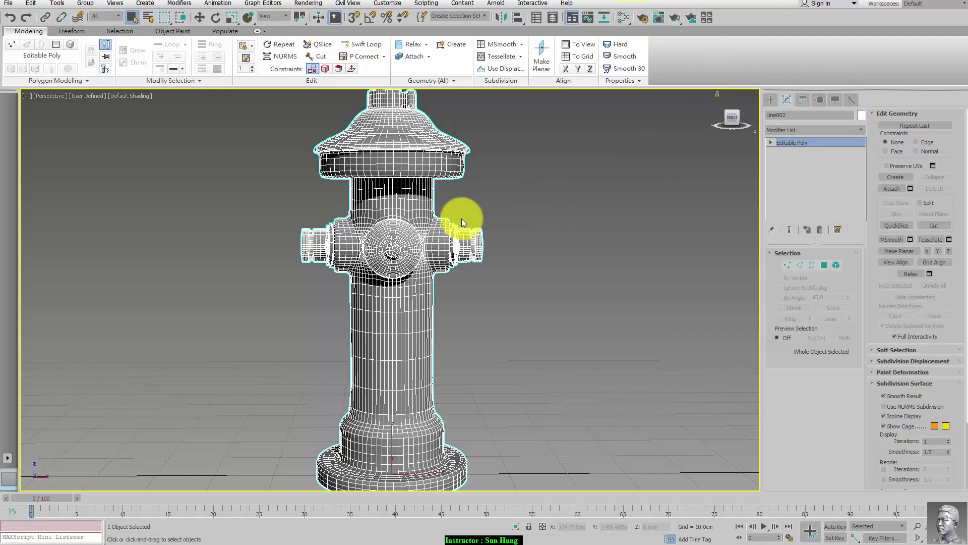
pyautogui.rightClick(422, 226)
pyautogui.moveTo(443, 336)
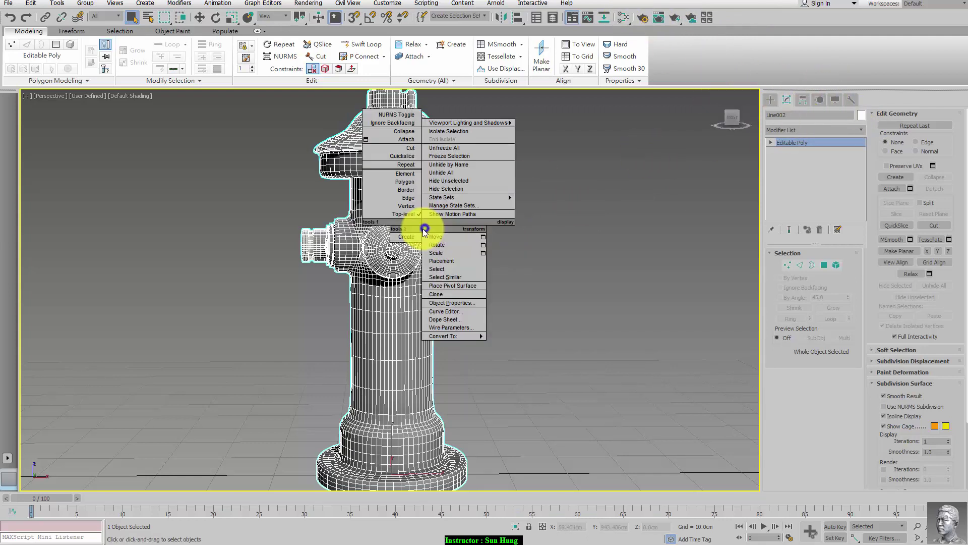
pyautogui.click(455, 298)
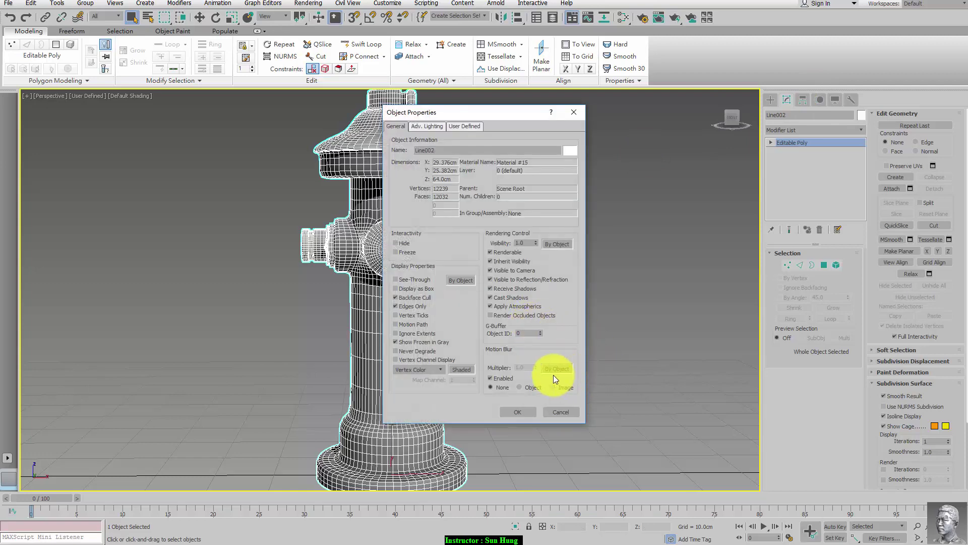
pyautogui.click(458, 368)
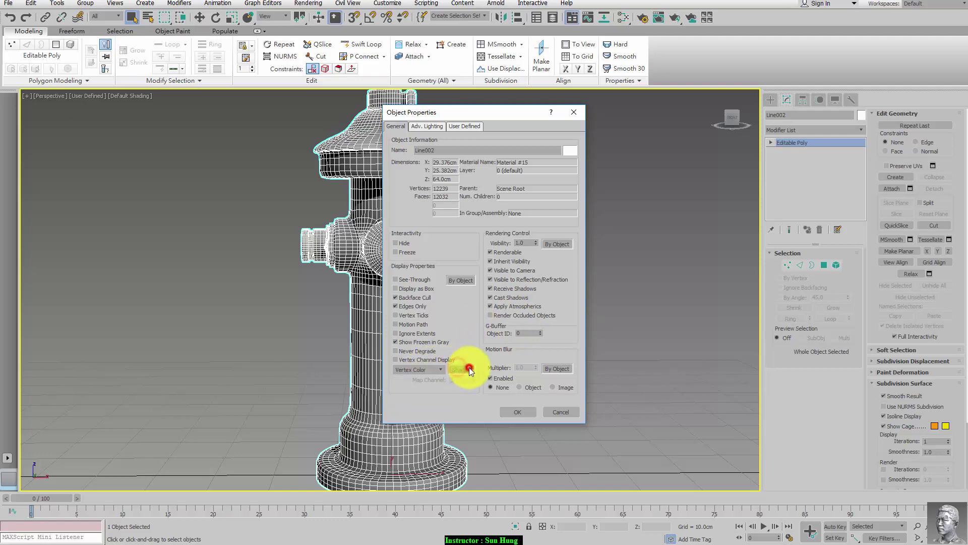
pyautogui.click(514, 413)
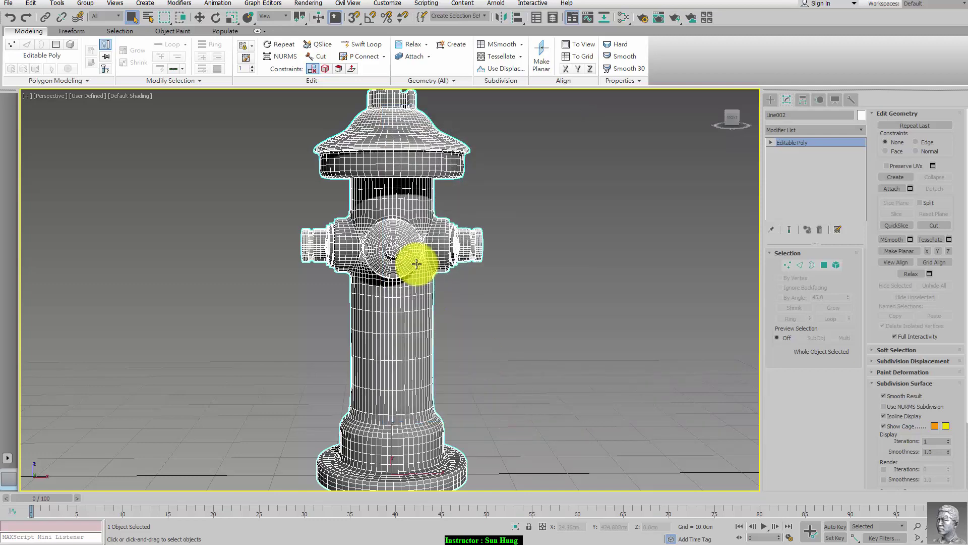
pyautogui.click(862, 127)
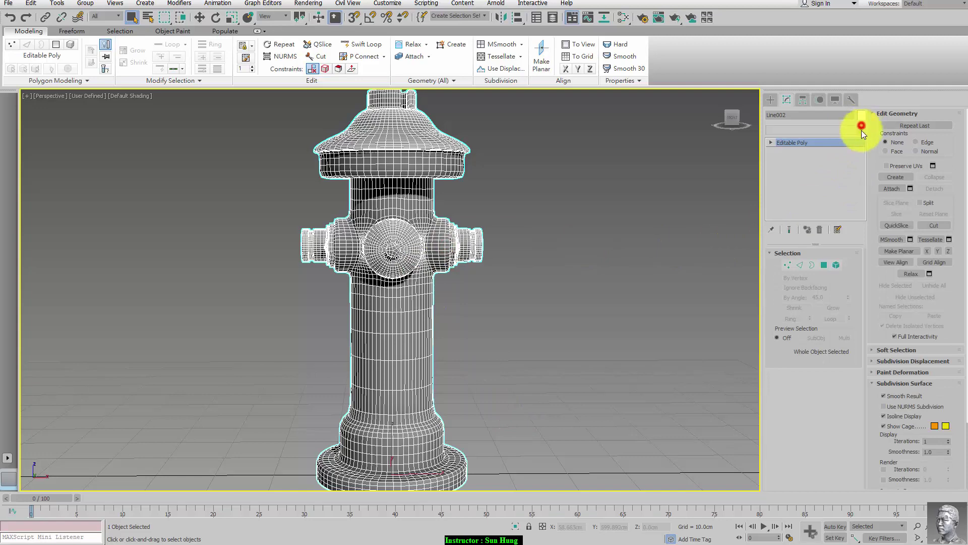
# Step: Try a Twist modifier on the hydrant, then remove it from the stack
pyautogui.click(864, 129)
pyautogui.scroll(-15, 828, 328)
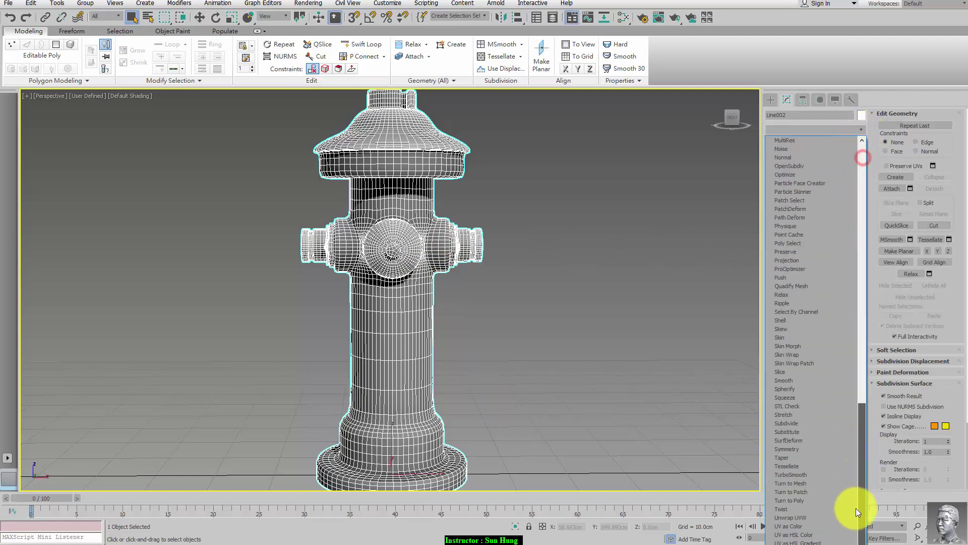
pyautogui.click(856, 507)
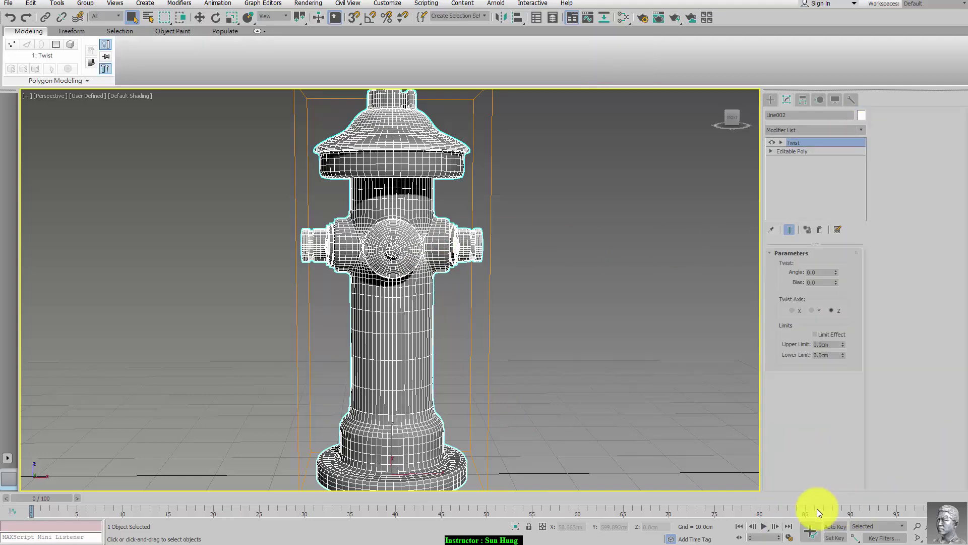
pyautogui.click(822, 230)
# Step: Apply a VertexPaint modifier with vertex colour display on, then deselect and orbit the hydrant
pyautogui.click(861, 130)
pyautogui.moveTo(864, 161); pyautogui.dragTo(890, 443)
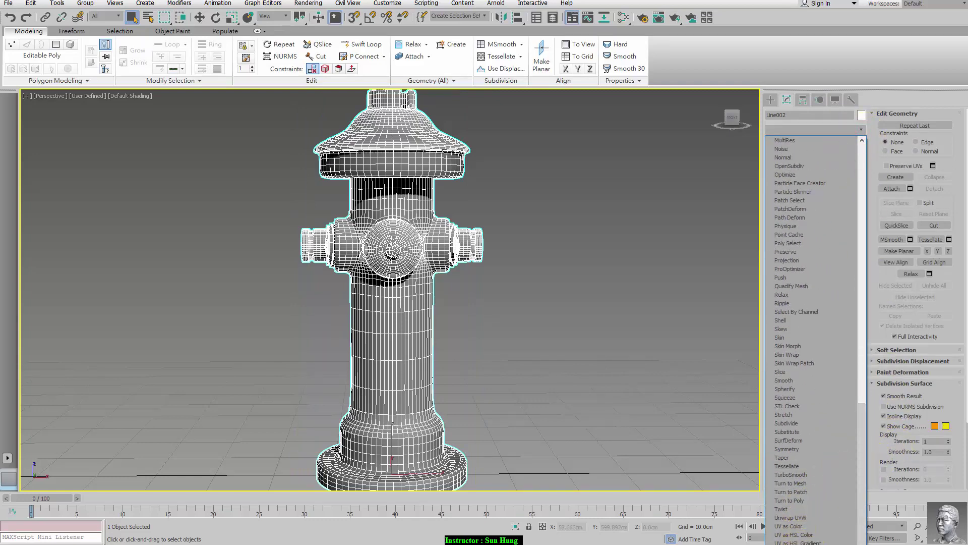
pyautogui.click(792, 543)
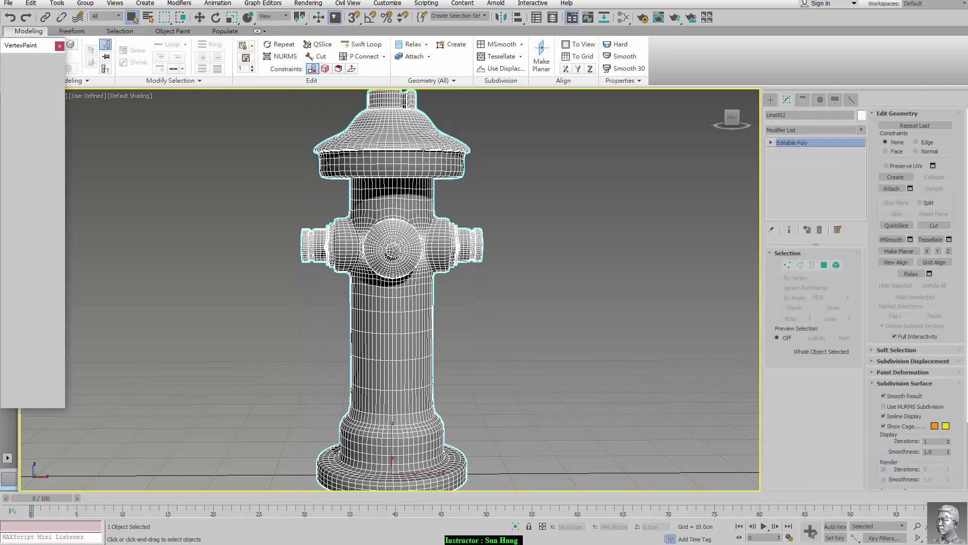
pyautogui.click(9, 63)
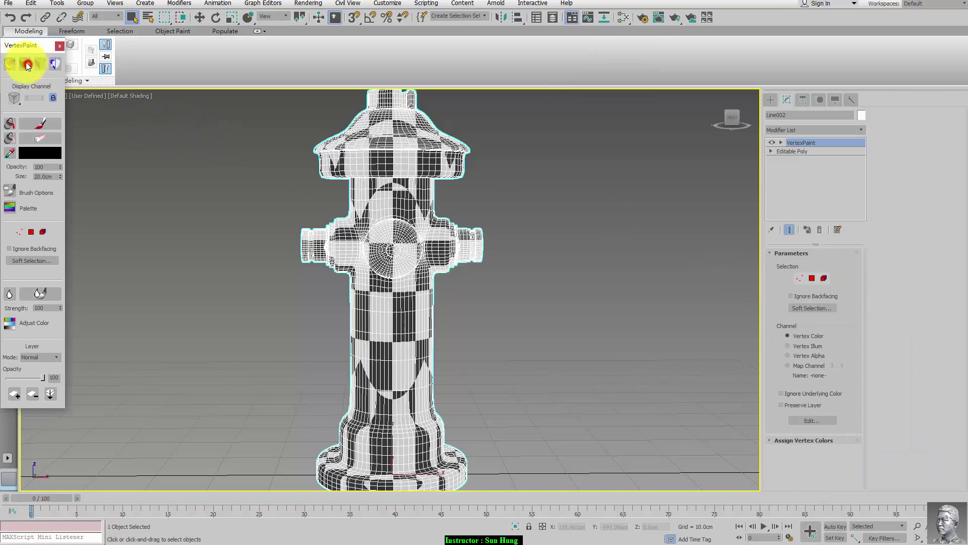
pyautogui.moveTo(30, 45); pyautogui.dragTo(127, 110)
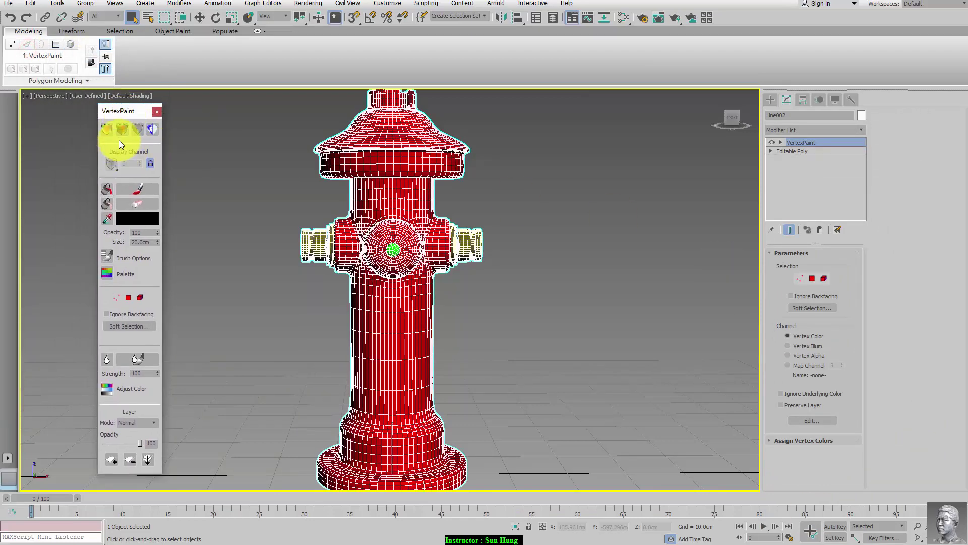
pyautogui.click(577, 296)
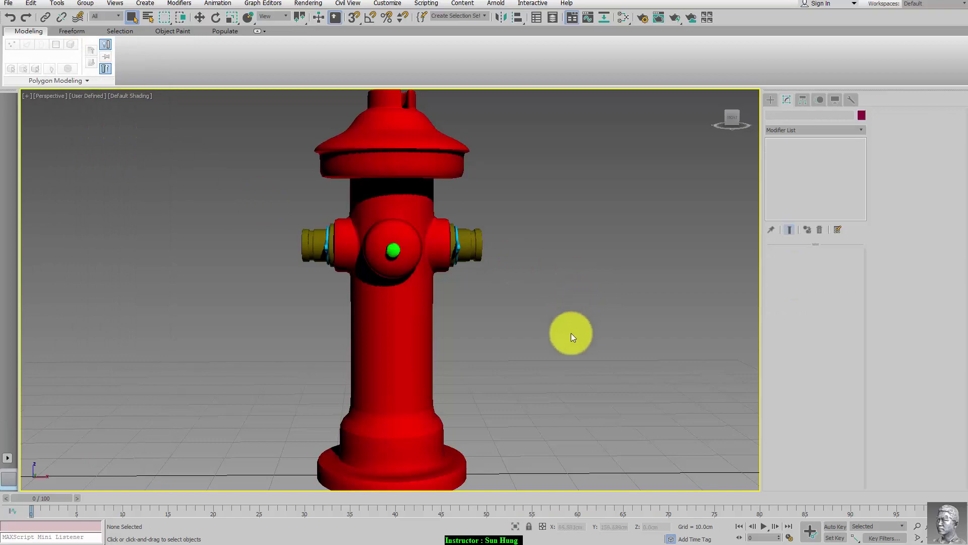
pyautogui.moveTo(568, 351)
pyautogui.keyDown('alt'); pyautogui.mouseDown(button='middle')
pyautogui.moveTo(568, 342)
pyautogui.moveTo(604, 346)
pyautogui.moveTo(568, 363)
pyautogui.moveTo(565, 337)
pyautogui.moveTo(532, 327)
pyautogui.mouseUp(button='middle'); pyautogui.keyUp('alt')
# Step: Keep the selected mesh maps and bake all texture sets of the hydrant
pyautogui.scroll(-3, 565, 337)
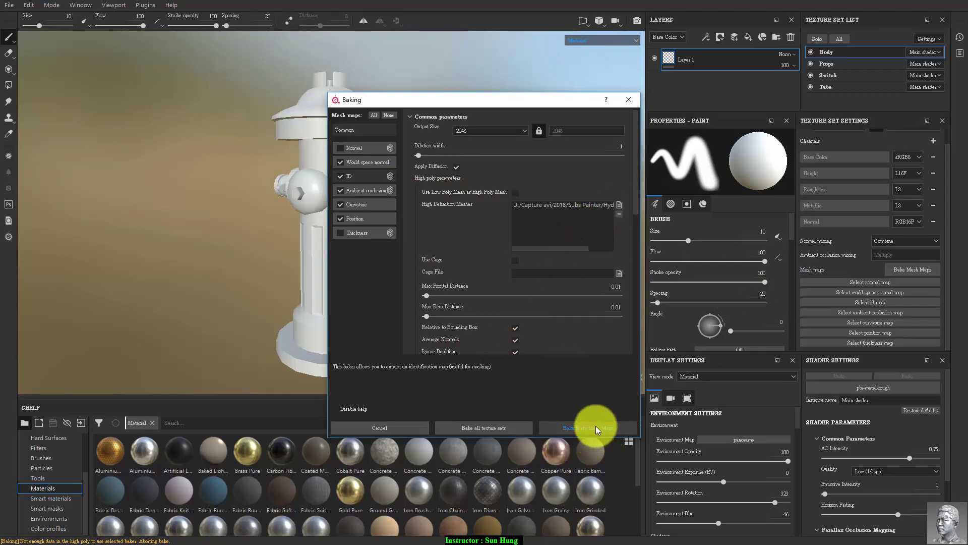
pyautogui.click(489, 425)
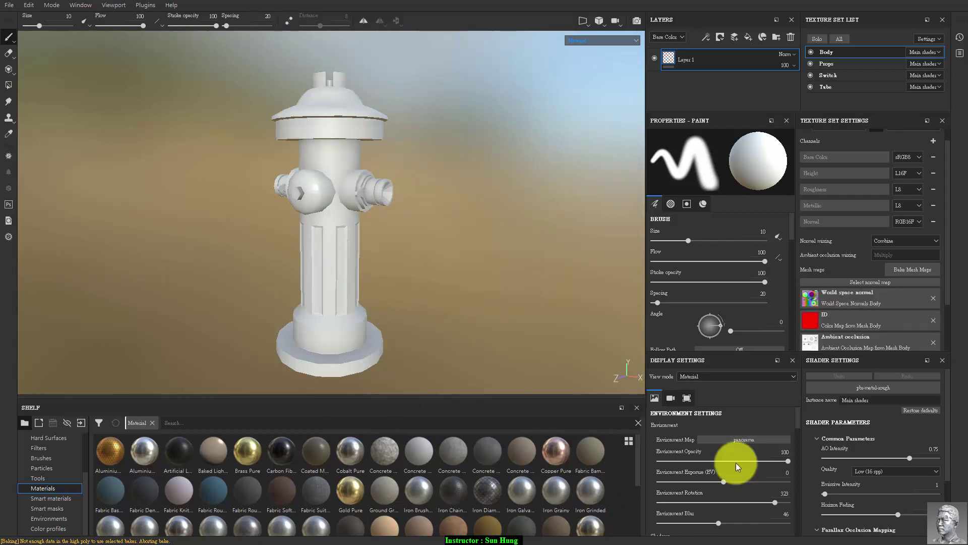
# Step: Check the baked mesh maps of Props, Switch and Tube, then return to Body
pyautogui.click(847, 65)
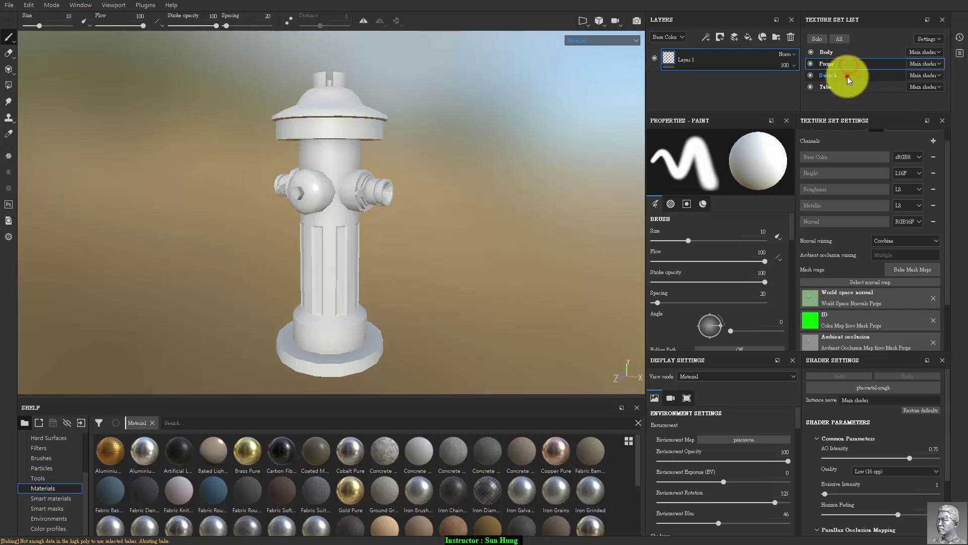
pyautogui.click(848, 77)
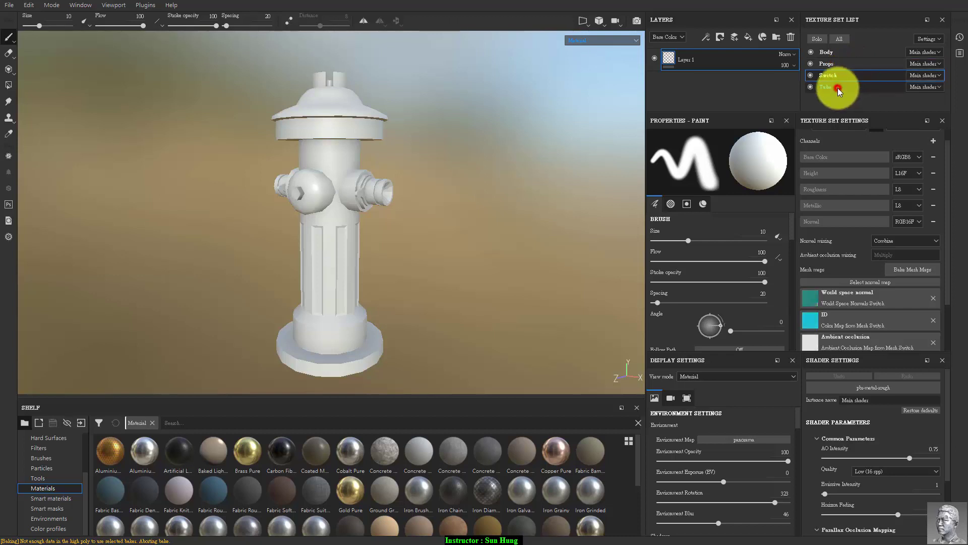
pyautogui.click(838, 88)
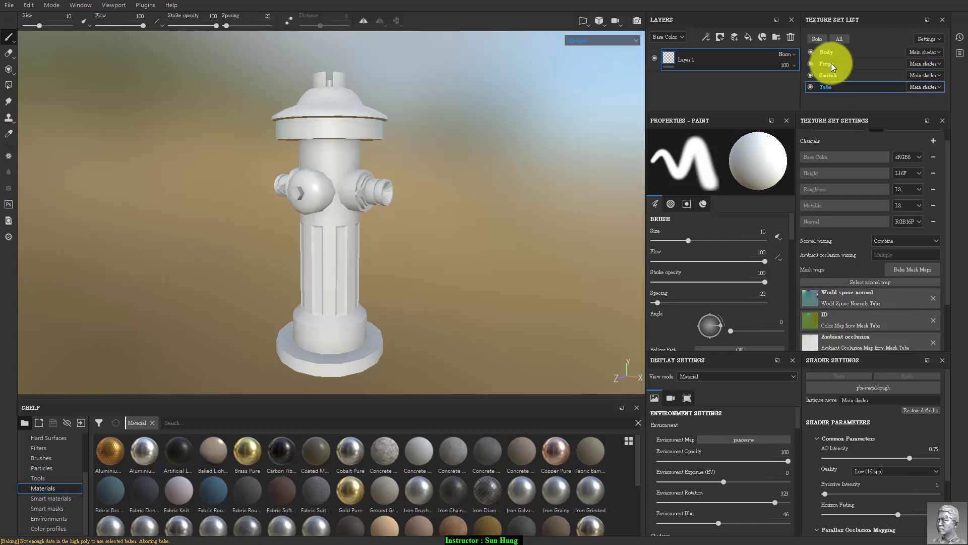
pyautogui.click(846, 54)
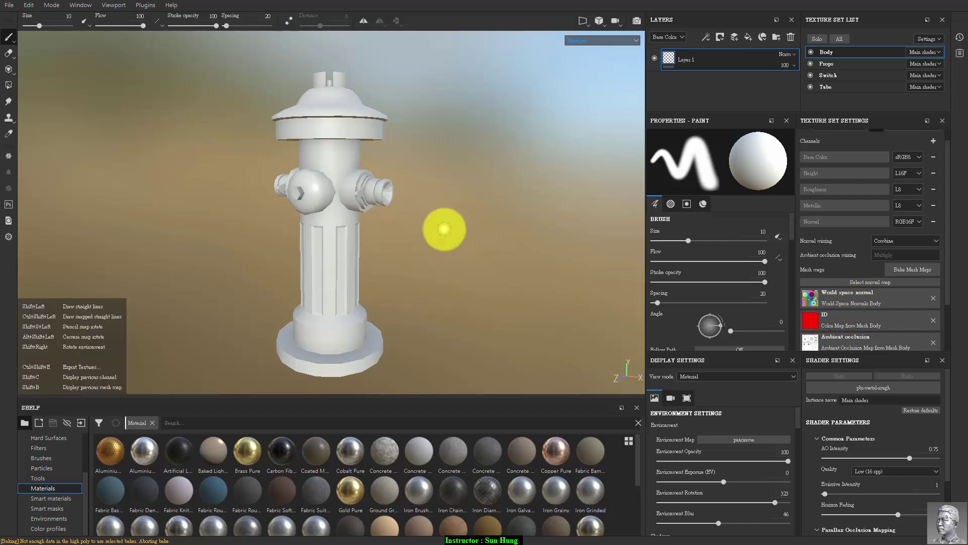
# Step: Preview the ambient occlusion map and material channels, then the world space normal and Normal maps
pyautogui.hotkey('shift', 'b')
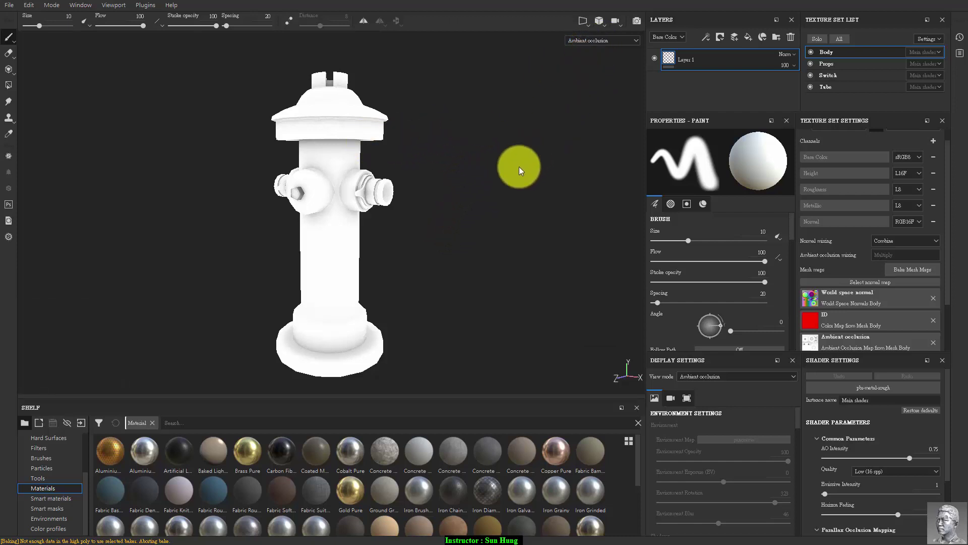
pyautogui.press('c')
pyautogui.press('c')
pyautogui.press('c')
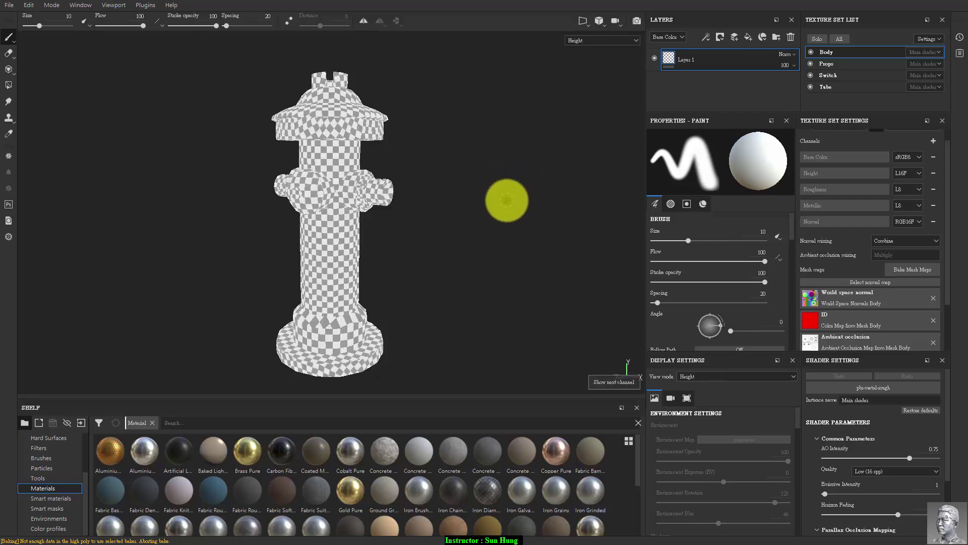
pyautogui.press('c')
pyautogui.press('c')
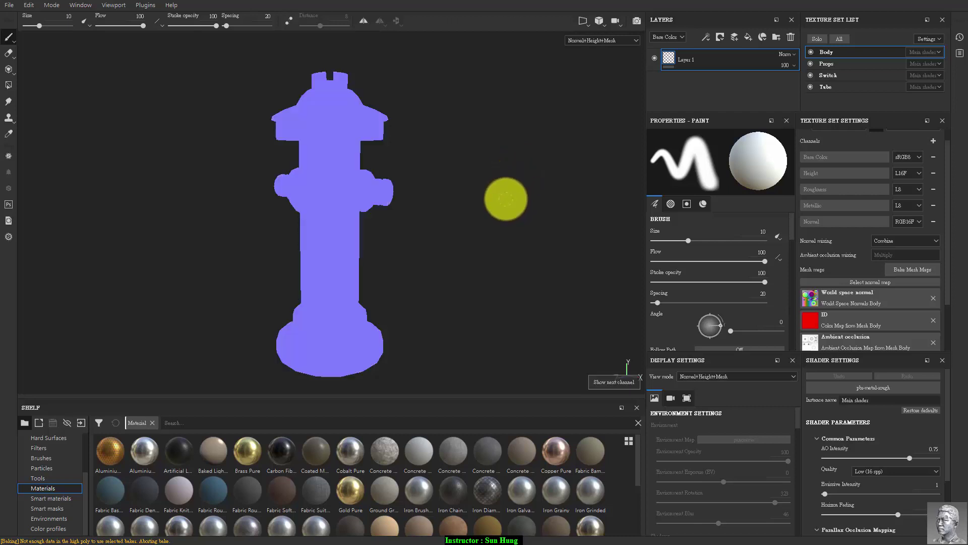
pyautogui.press('c')
pyautogui.hotkey('shift', 'b')
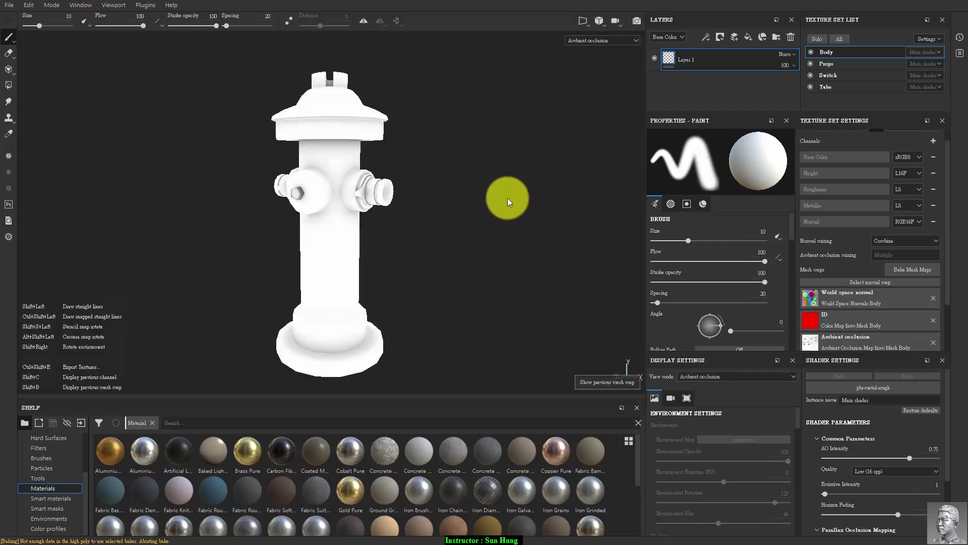
pyautogui.hotkey('shift', 'b')
pyautogui.hotkey('shift', 'b')
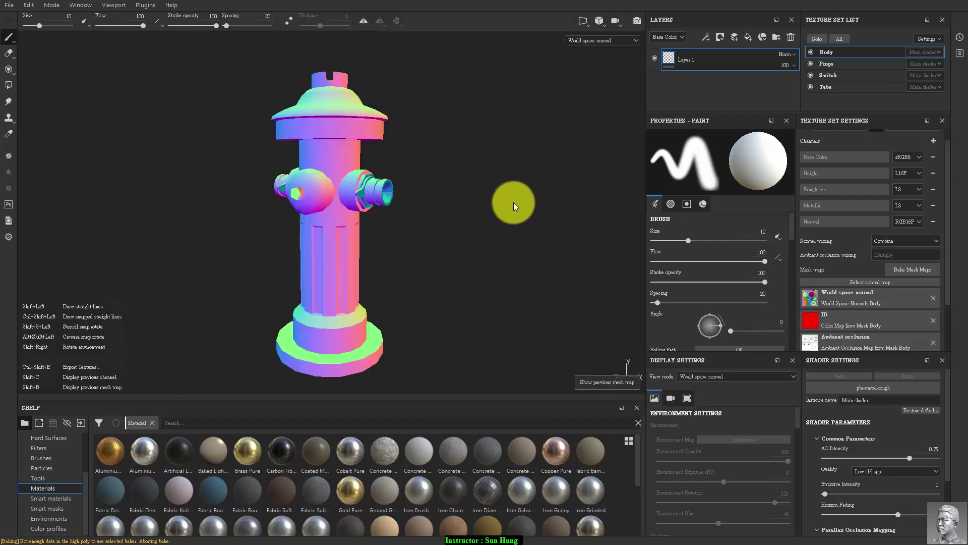
pyautogui.hotkey('shift', 'b')
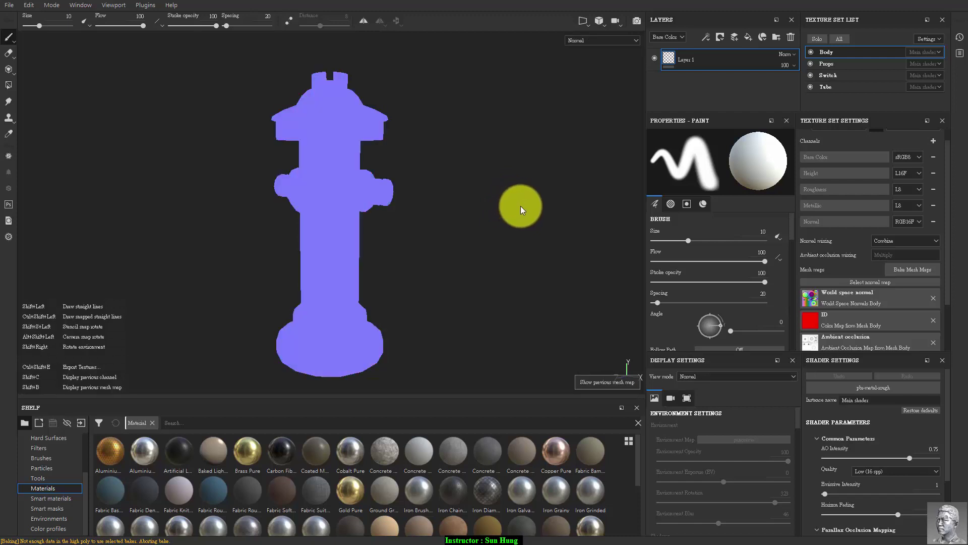
pyautogui.hotkey('shift', 'b')
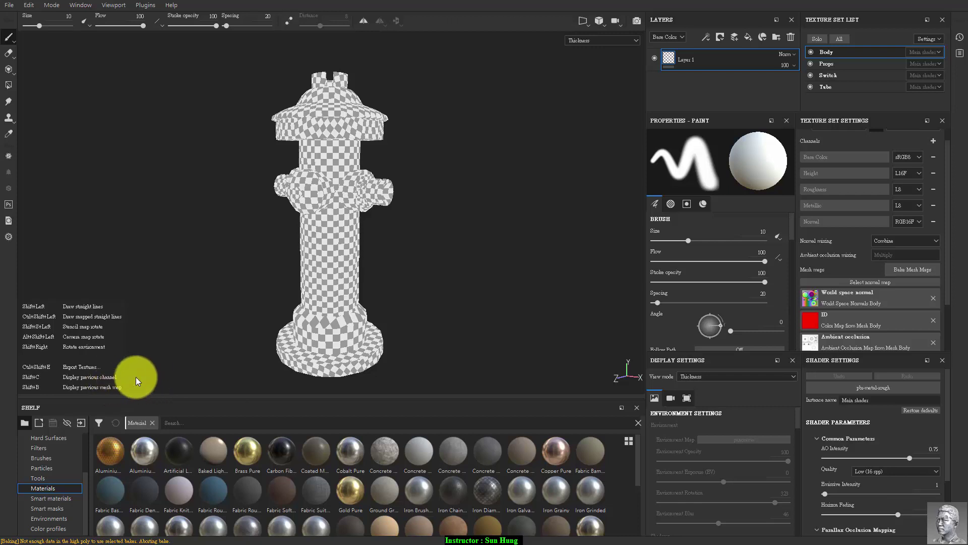
# Step: Step backwards through the Body's material channels and baked mesh maps
pyautogui.hotkey('shift', 'c')
pyautogui.hotkey('shift', 'c')
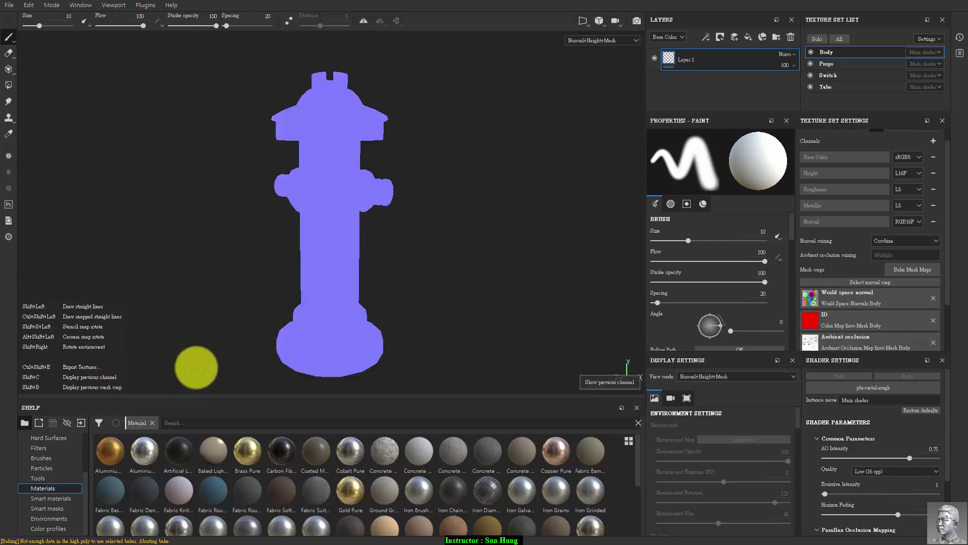
pyautogui.hotkey('shift', 'c')
pyautogui.hotkey('shift', 'c')
pyautogui.hotkey('shift', 'c')
pyautogui.hotkey('shift', 'c')
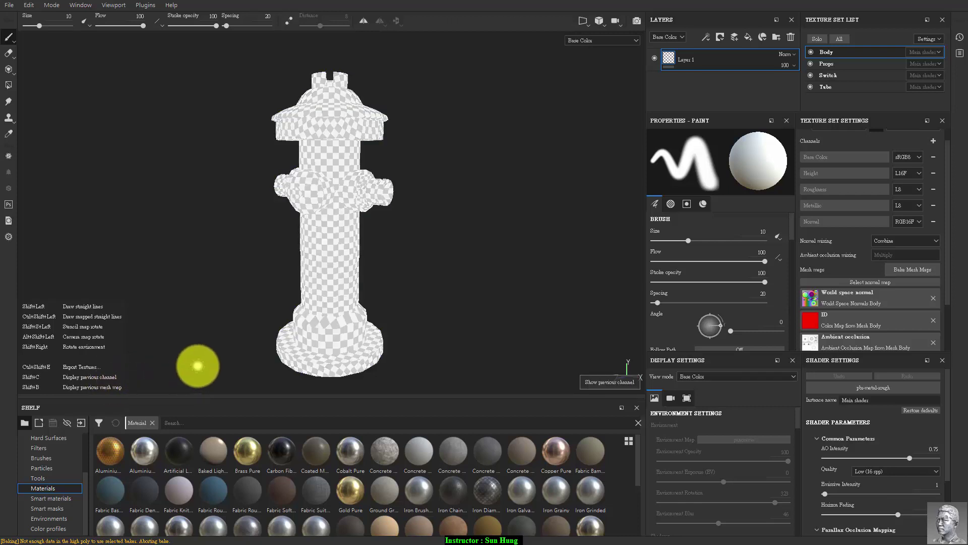
pyautogui.hotkey('shift', 'c')
pyautogui.hotkey('shift', 'b')
pyautogui.hotkey('shift', 'b')
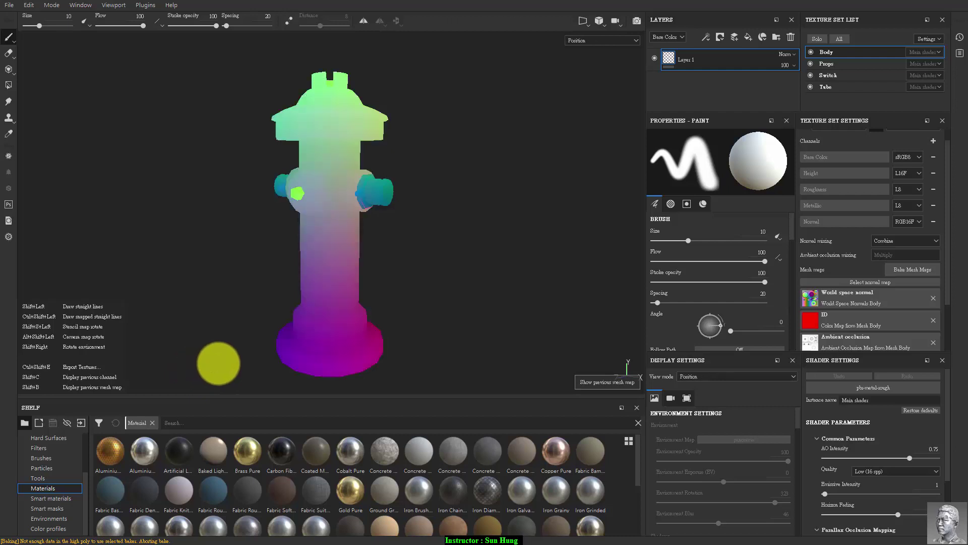
pyautogui.hotkey('shift', 'b')
pyautogui.hotkey('shift', 'b')
pyautogui.hotkey('shift', 'b')
pyautogui.hotkey('shift', 'b')
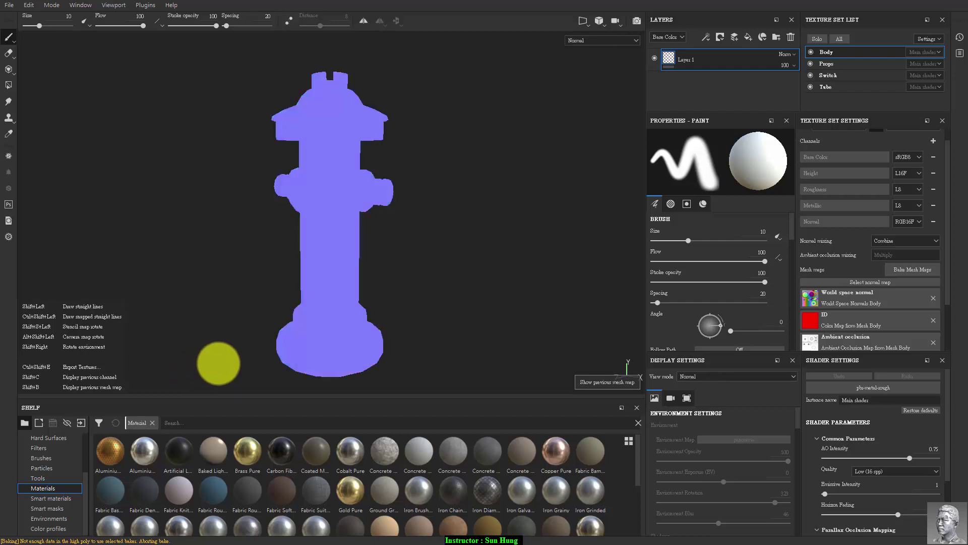
pyautogui.hotkey('shift', 'b')
pyautogui.hotkey('shift', 'b')
pyautogui.hotkey('shift', 'b')
pyautogui.hotkey('shift', 'b')
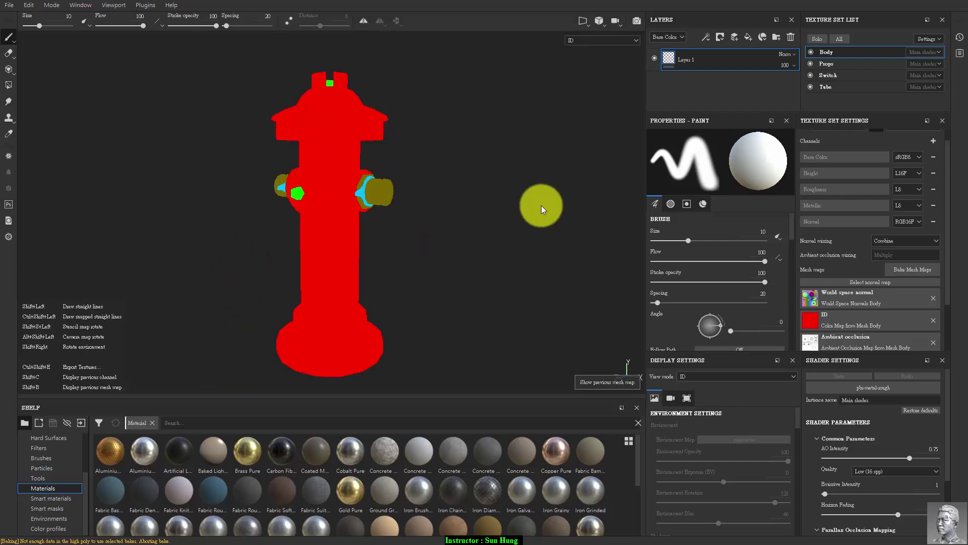
# Step: Cycle through world space normal, Normal, Thickness, Position, Curvature and AO maps, ending on ID
pyautogui.hotkey('shift', 'b')
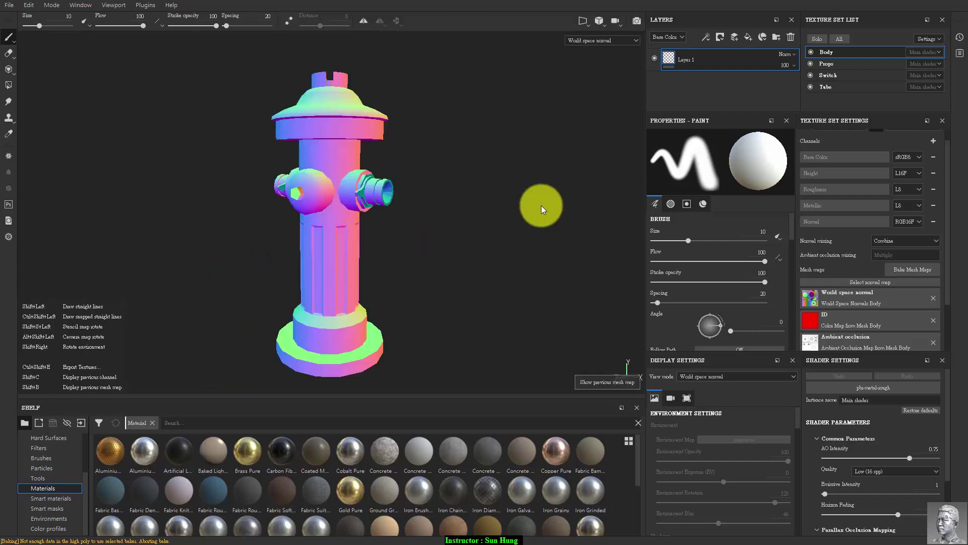
pyautogui.hotkey('shift', 'b')
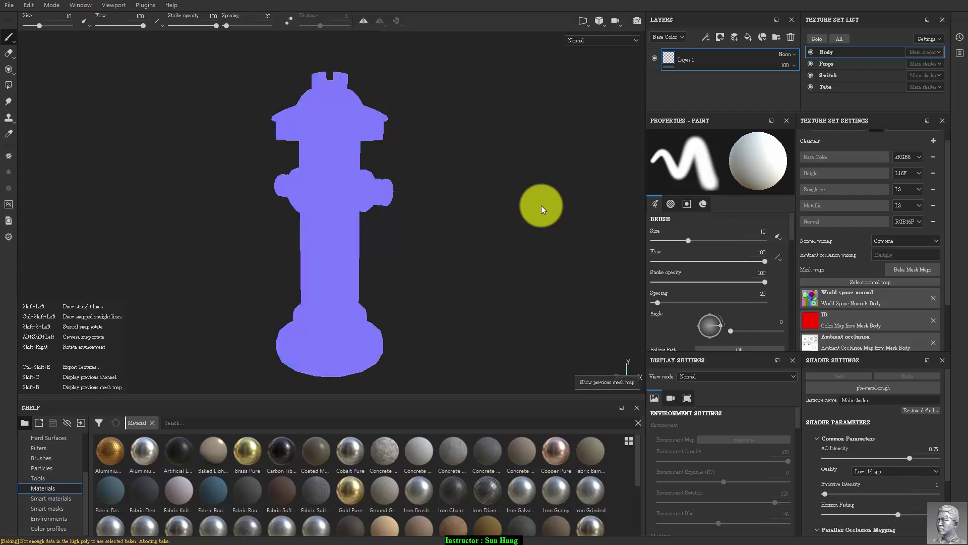
pyautogui.hotkey('shift', 'b')
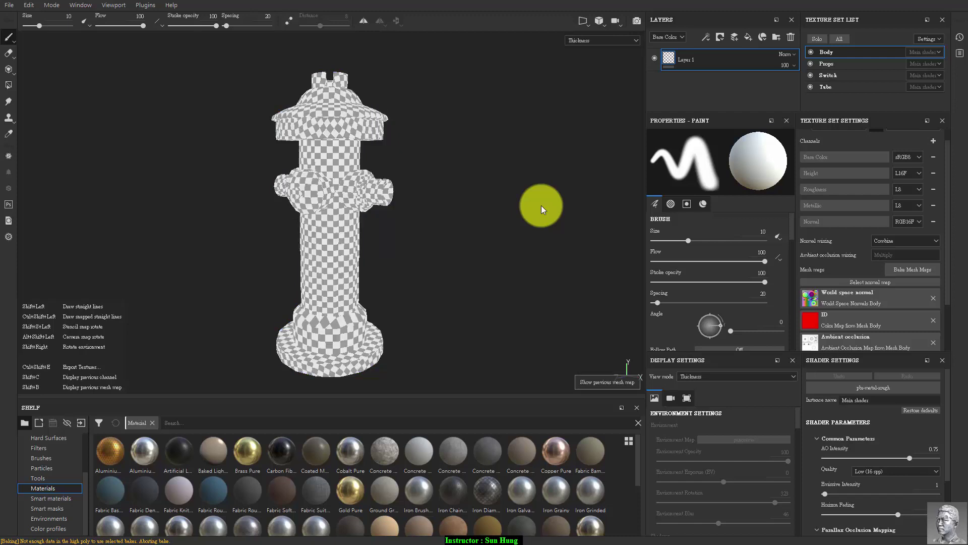
pyautogui.hotkey('shift', 'b')
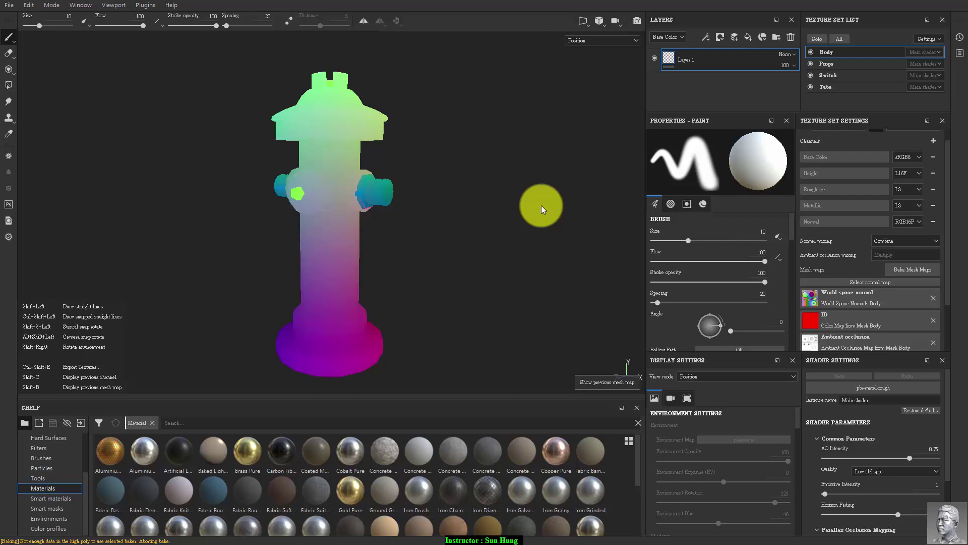
pyautogui.hotkey('shift', 'b')
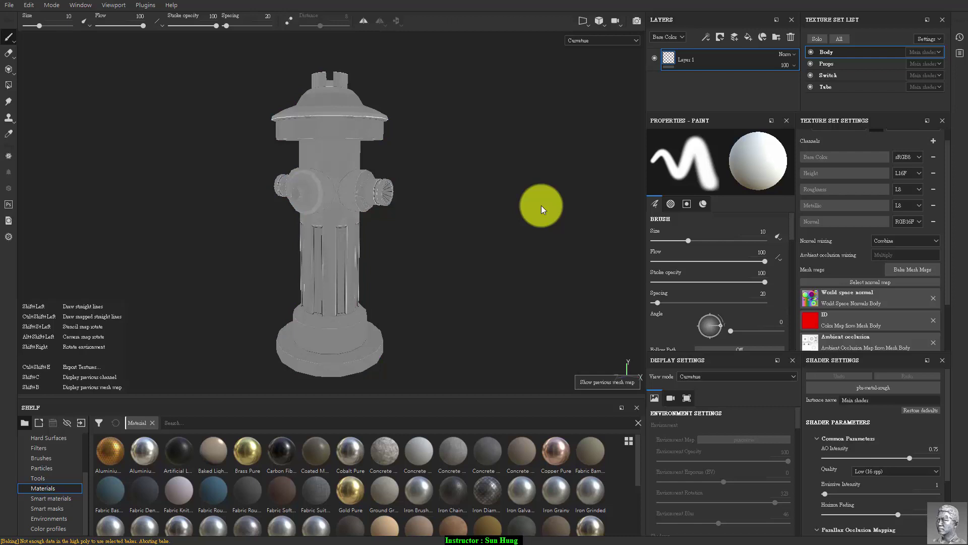
pyautogui.hotkey('shift', 'b')
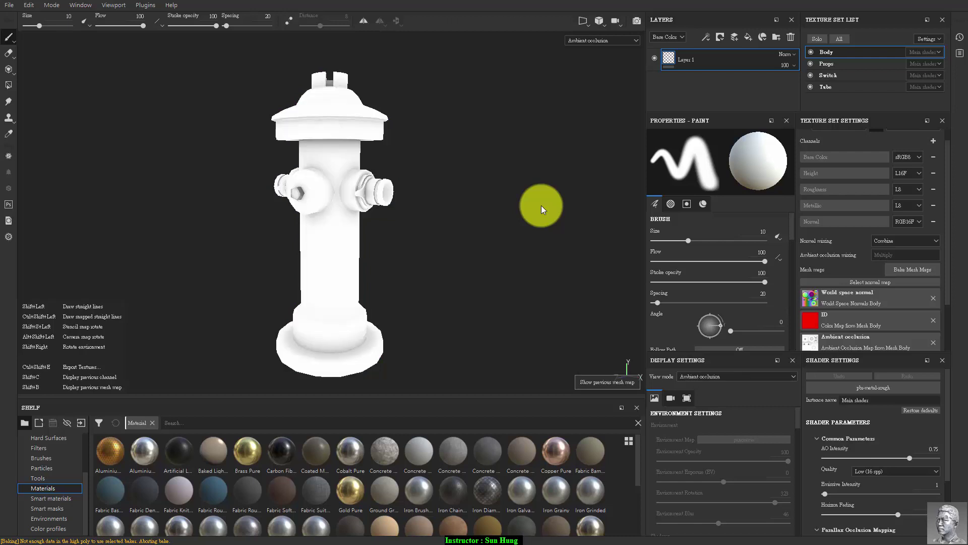
pyautogui.hotkey('shift', 'b')
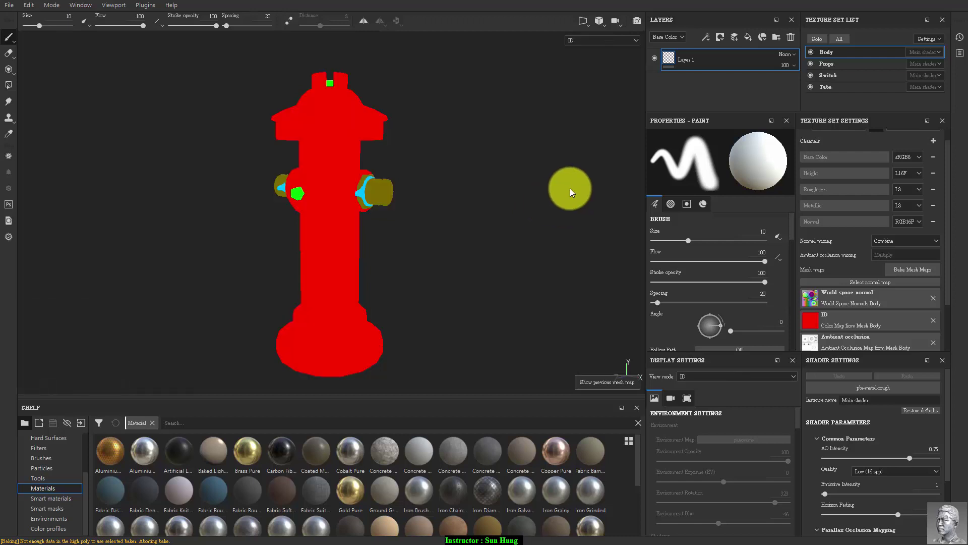
# Step: Switch the viewport back to Material view mode with M
pyautogui.press('m')
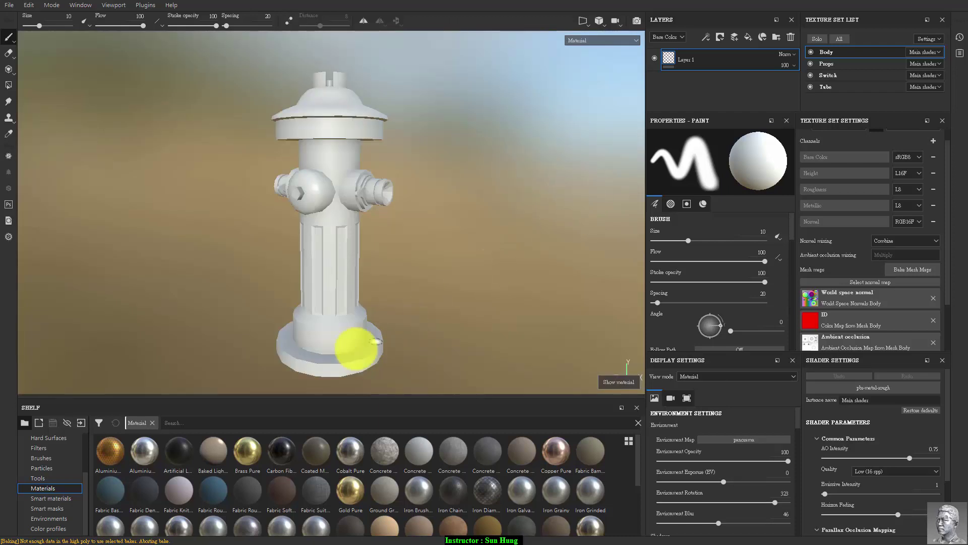